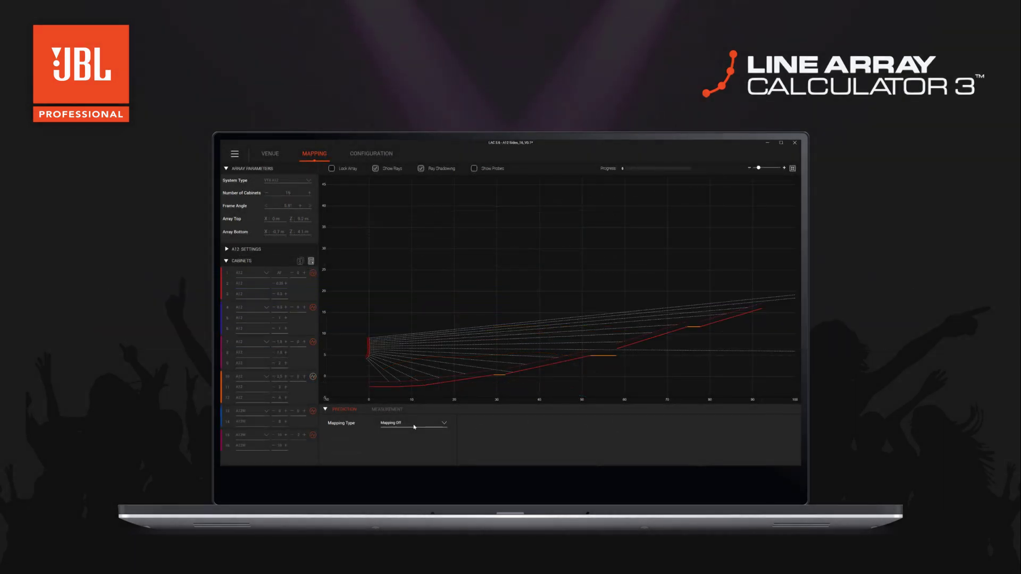
Show an SPL Mapping heat map of the venue at 2000 Hz instead of 250 Hz.
click(414, 426)
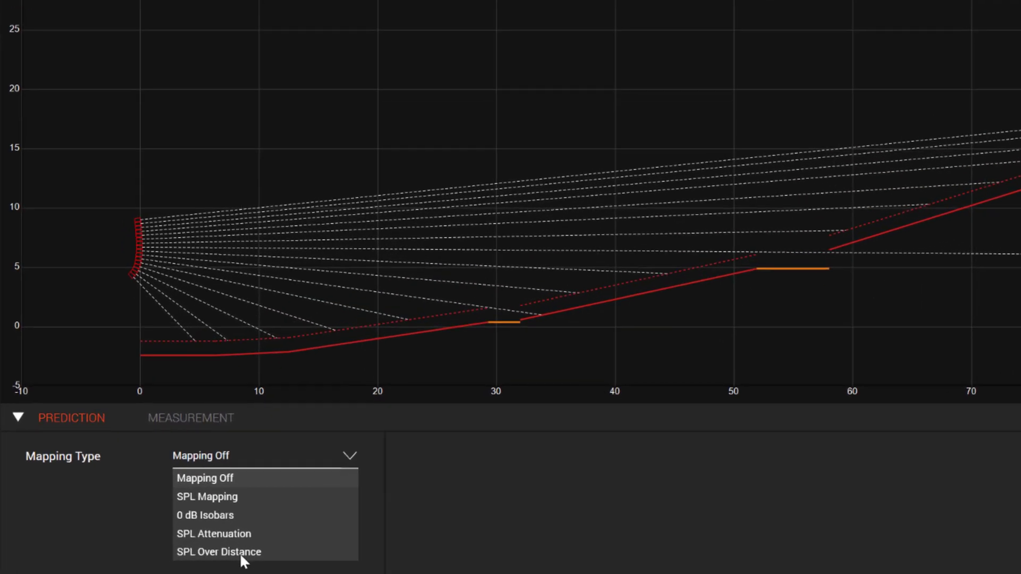
click(226, 498)
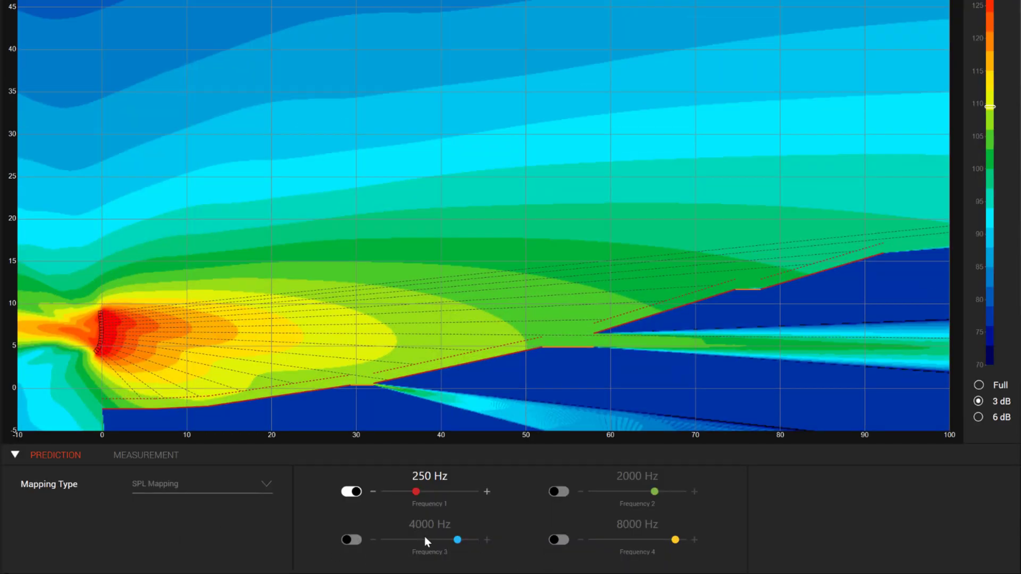
click(555, 492)
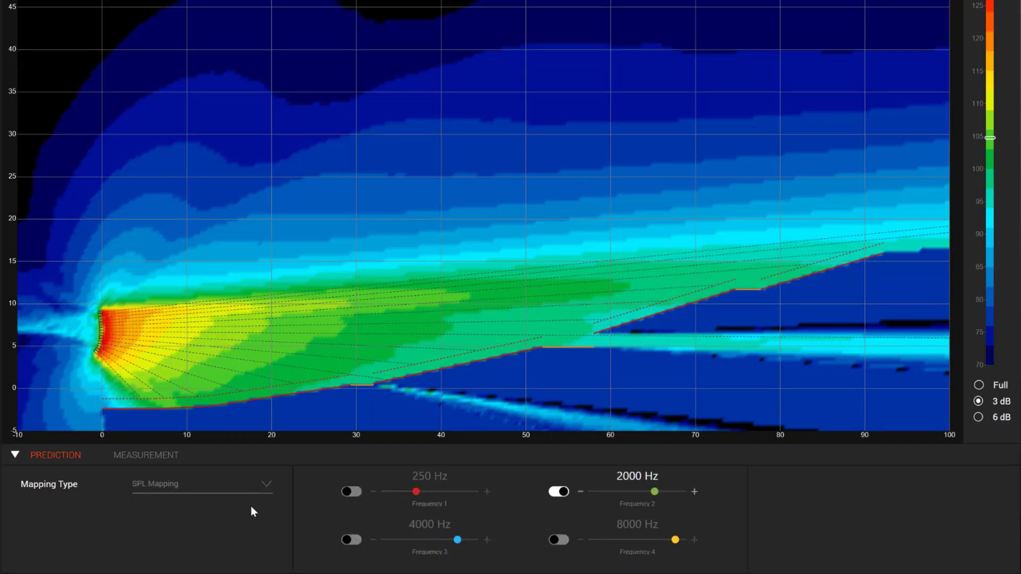
Switch the mapping type to SPL Attenuation, then to SPL Over Distance.
click(235, 489)
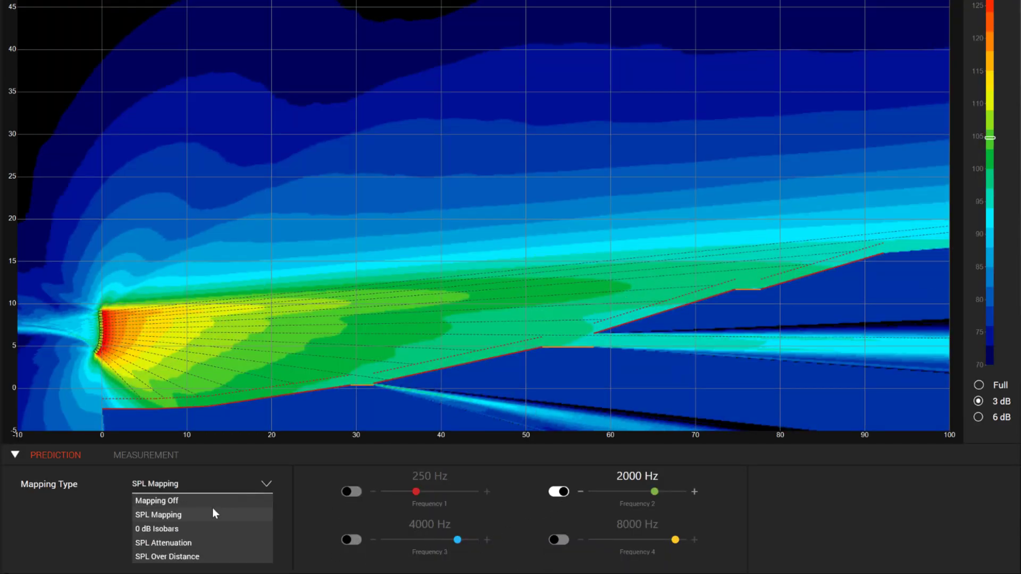
click(182, 546)
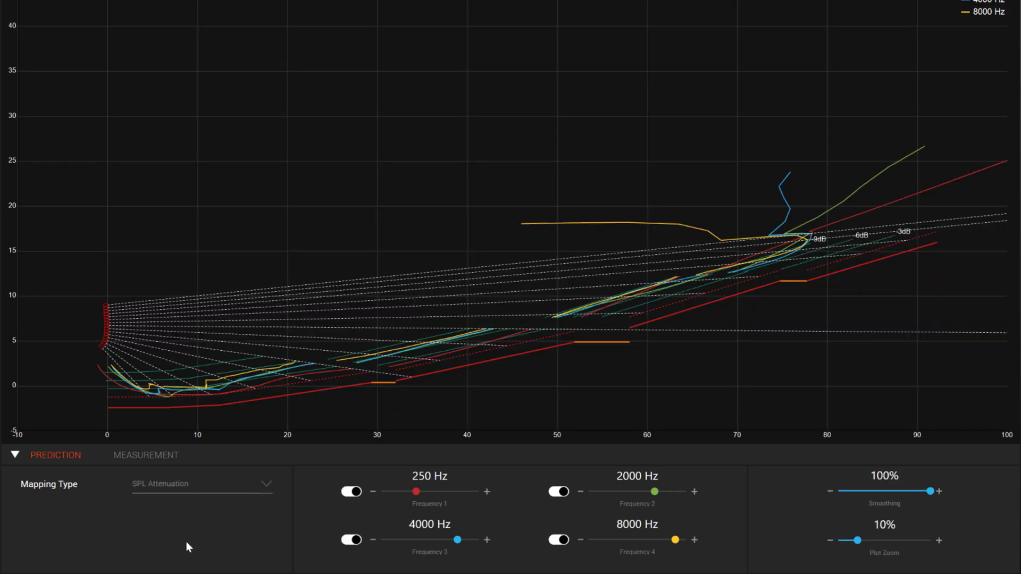
click(207, 485)
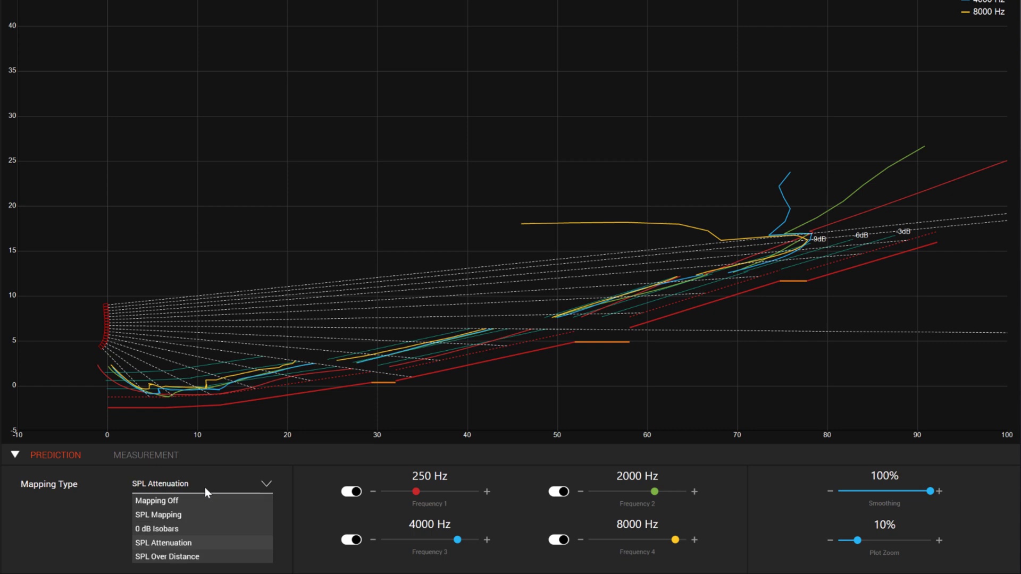
click(165, 558)
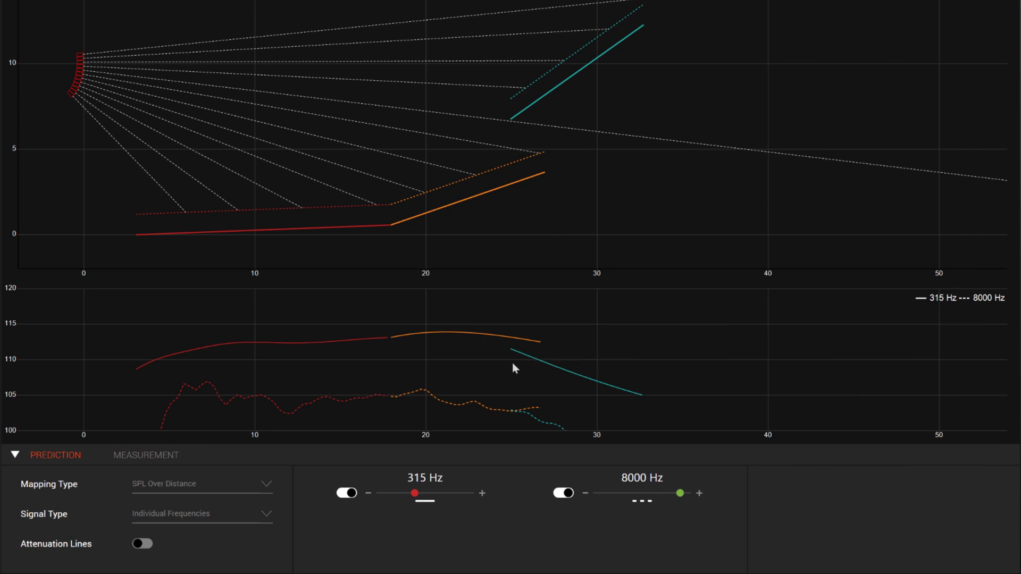
mouse_move(513, 339)
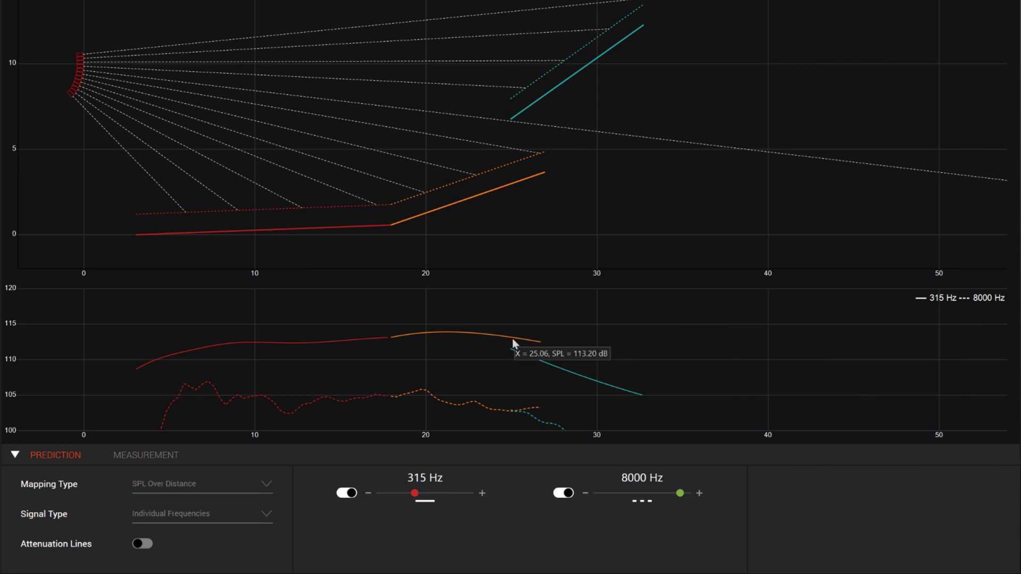
mouse_move(501, 410)
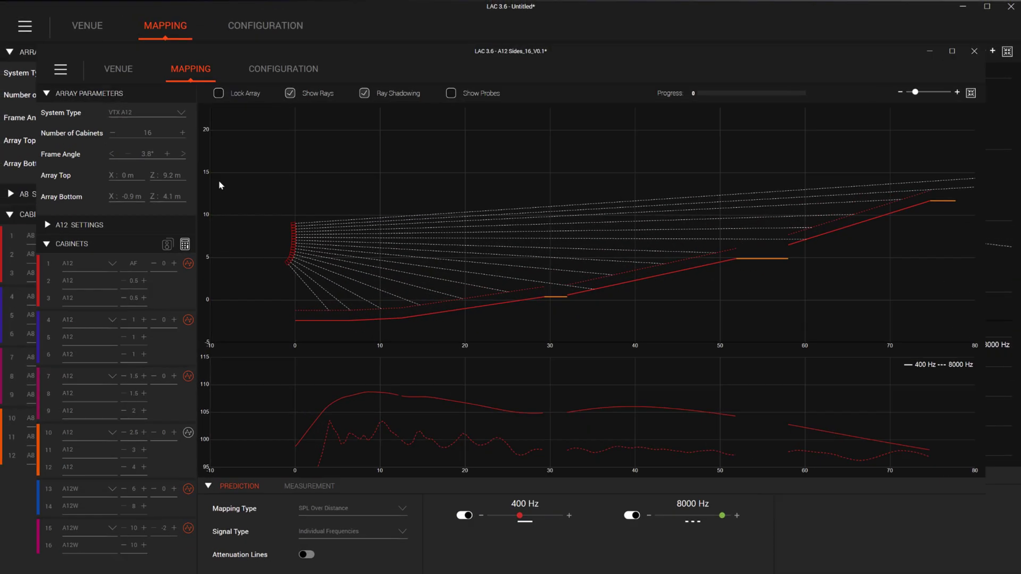
Set row 4 in the venue's Room Dimensions to the Listening plane type.
click(83, 32)
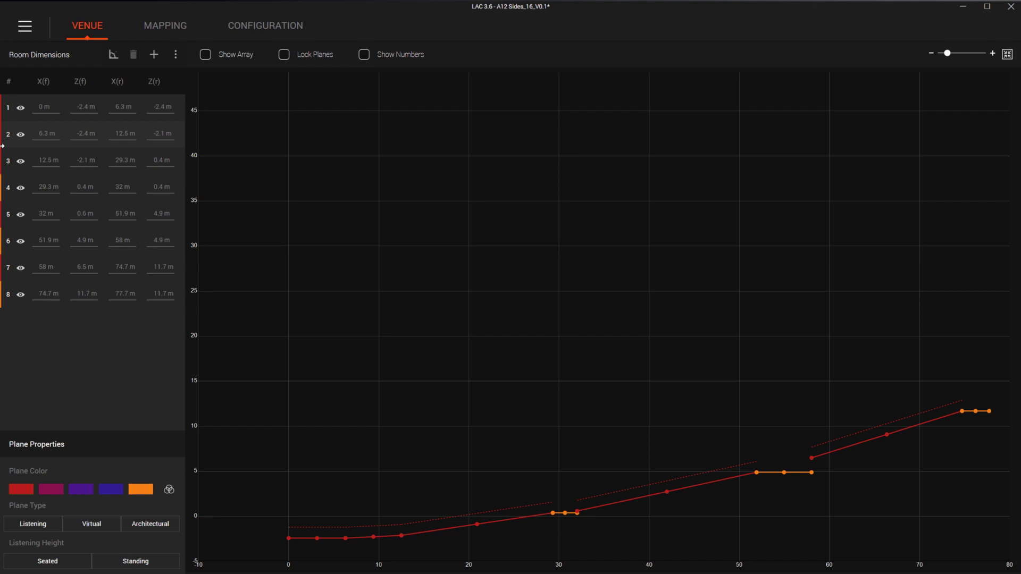
click(6, 193)
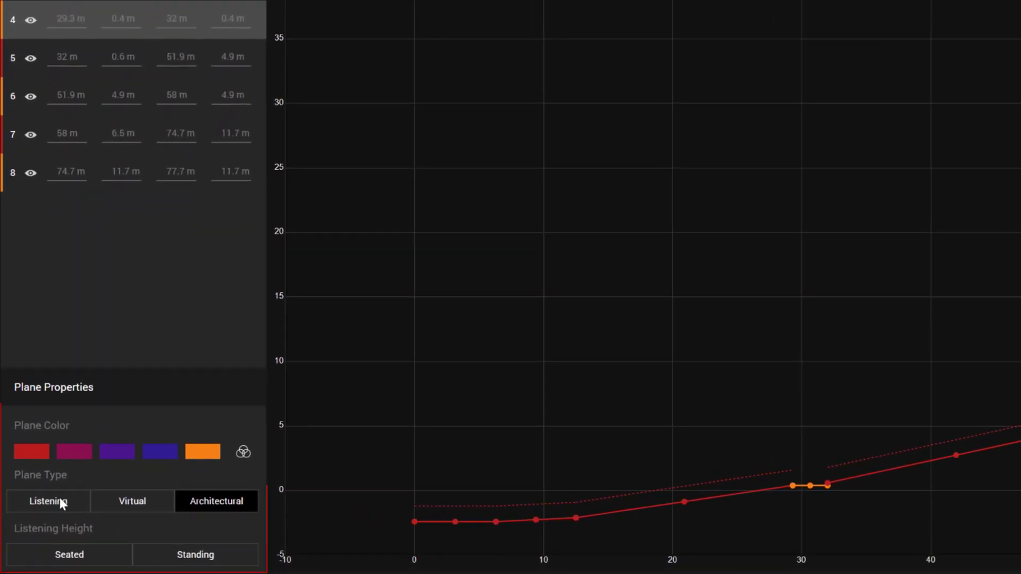
click(60, 500)
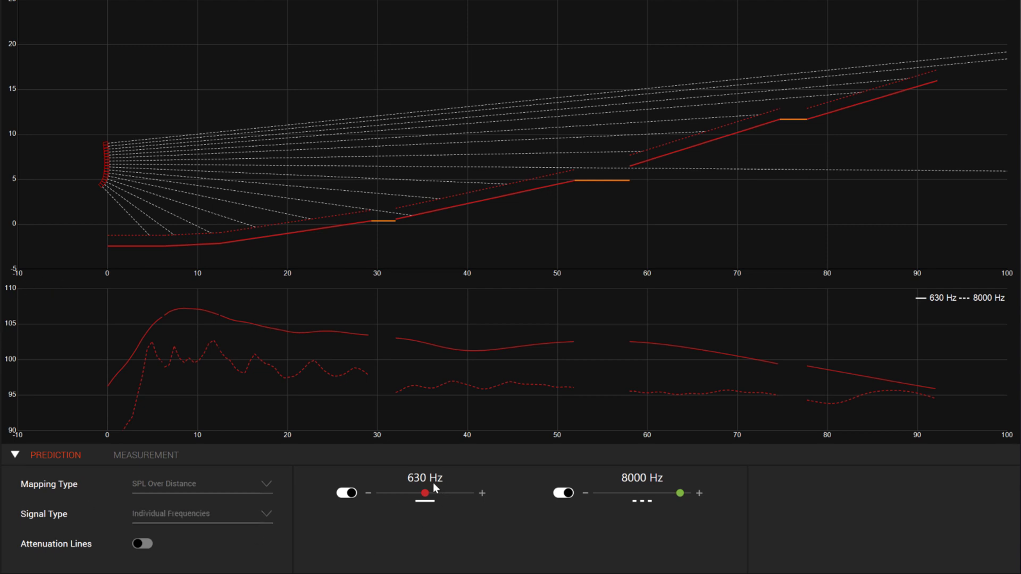
Move the solid curve through 500, 630, 250, 500 and 630 Hz, then open Signal Type.
click(369, 493)
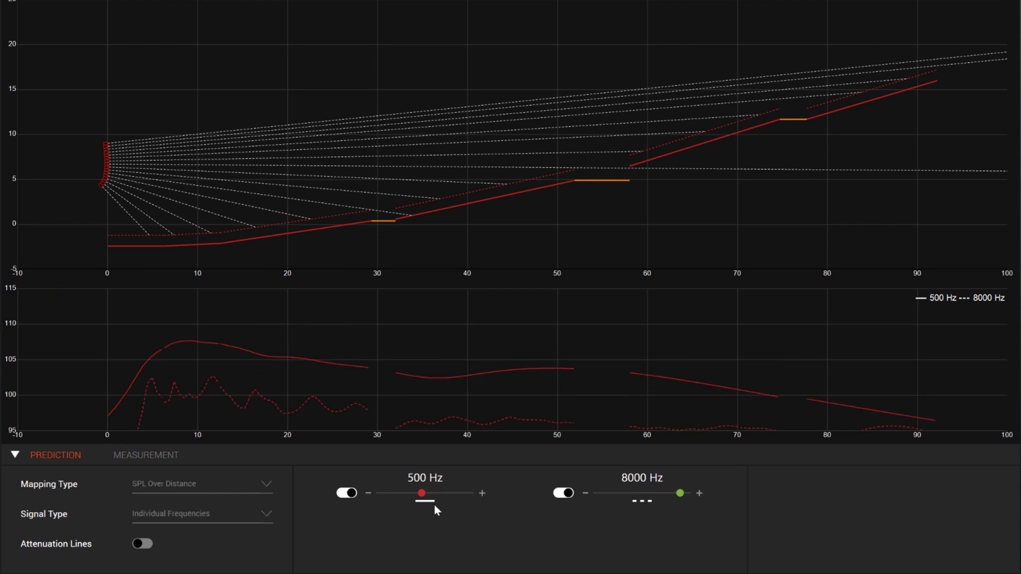
click(482, 493)
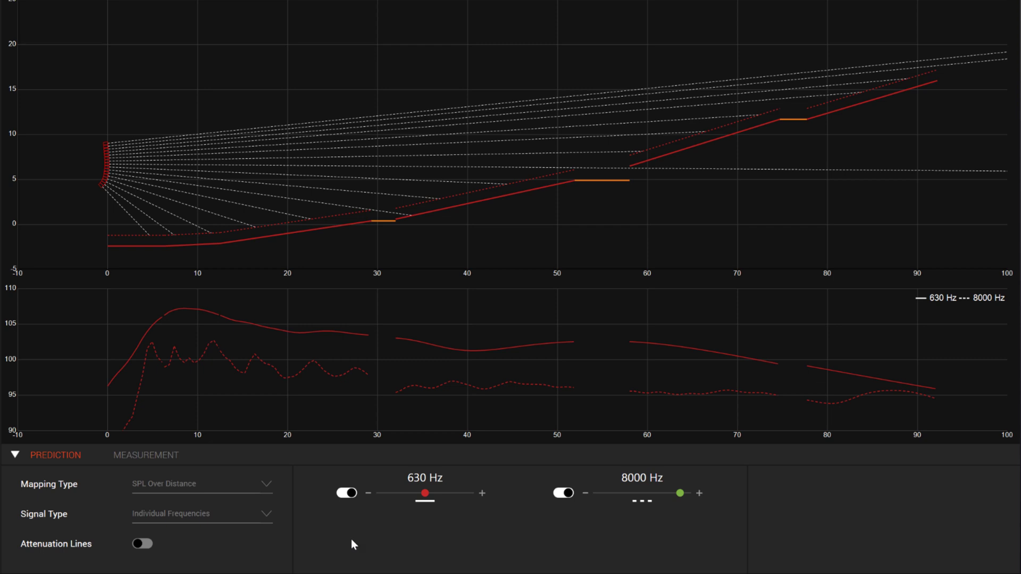
mouse_move(202, 321)
drag(425, 493, 411, 493)
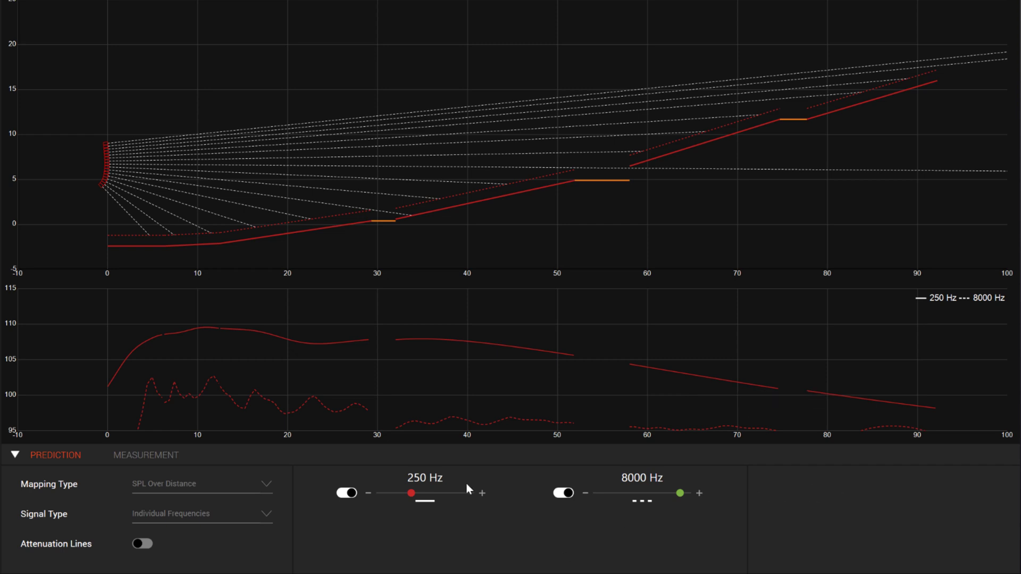
drag(410, 498, 421, 497)
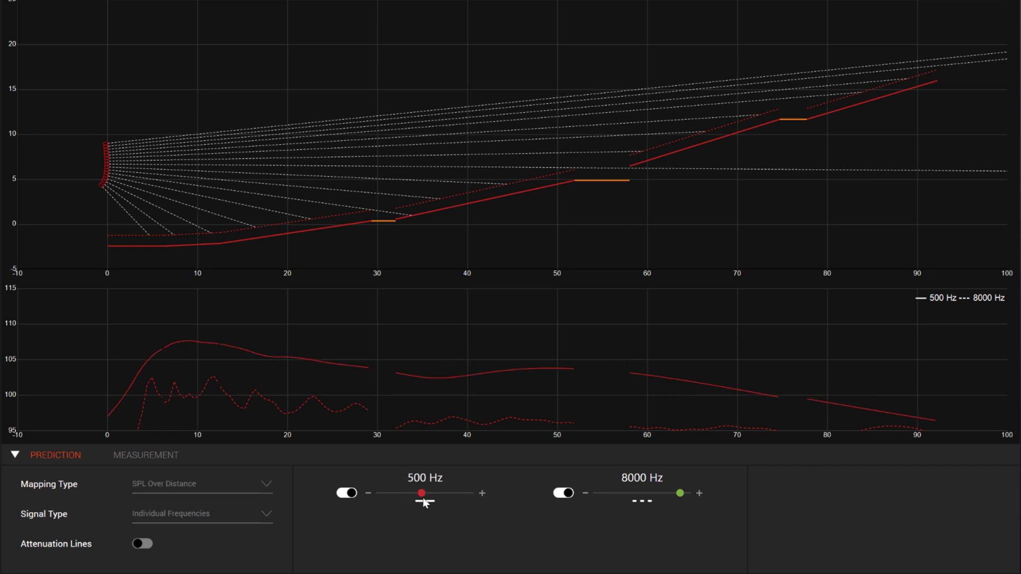
click(482, 493)
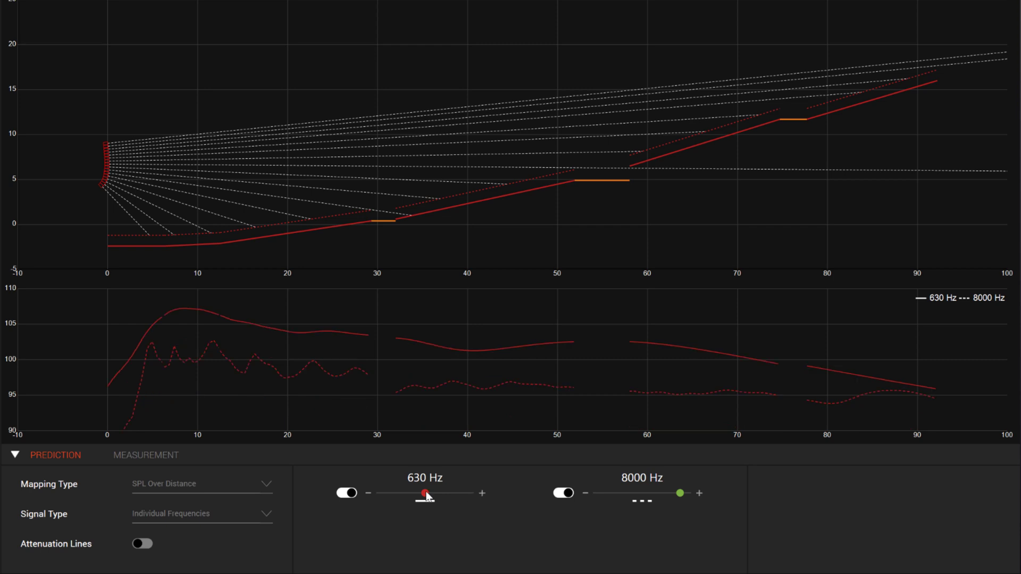
click(268, 513)
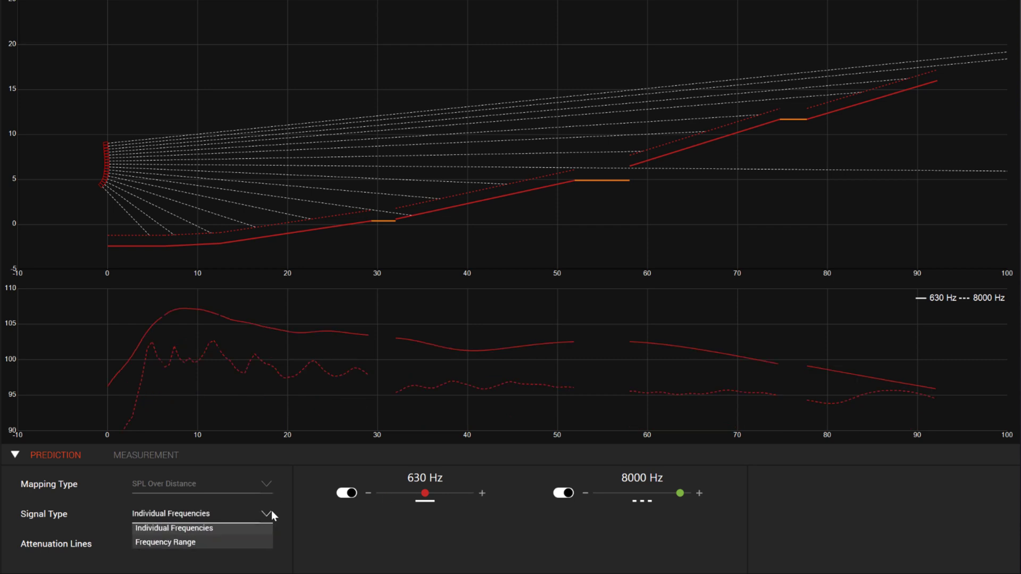
Plot the 1000–10000 Hz frequency range with 0, -3, -6 and -9 dB attenuation lines.
click(177, 545)
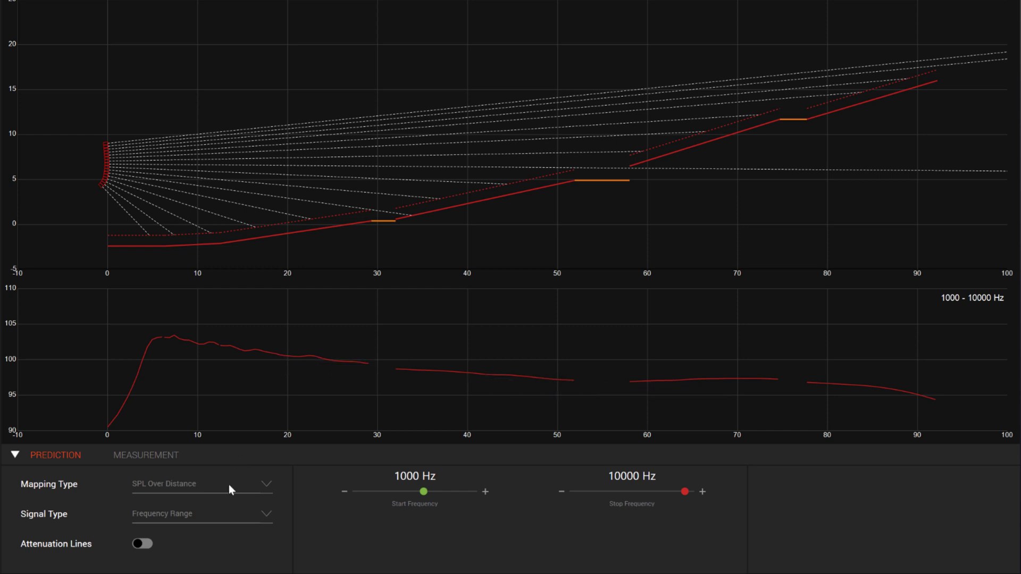
click(153, 542)
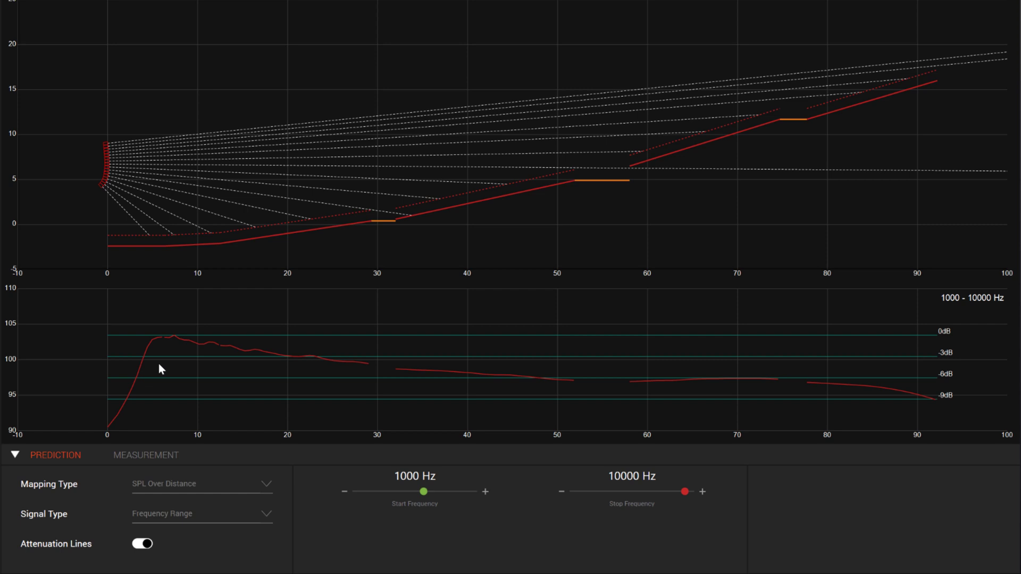
mouse_move(165, 336)
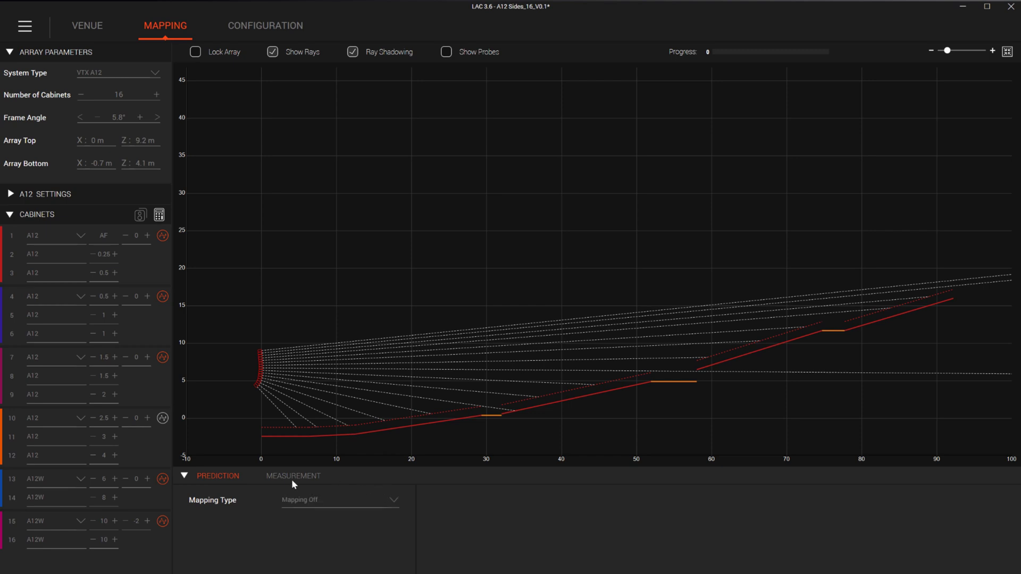
Hide the Prediction panel so the SPL-over-distance chart fills more of the window.
click(185, 476)
click(186, 557)
click(185, 476)
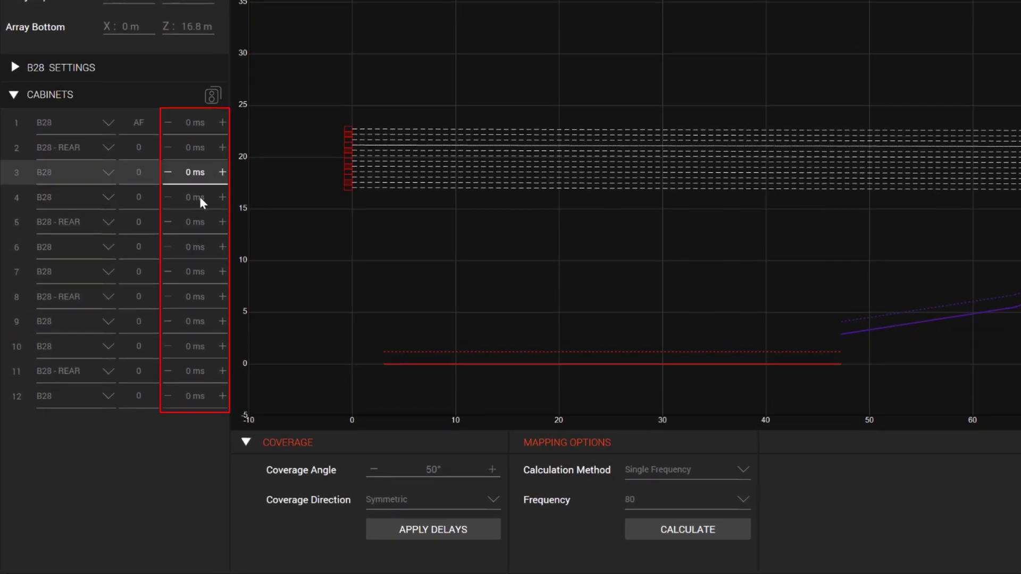
click(222, 122)
click(222, 123)
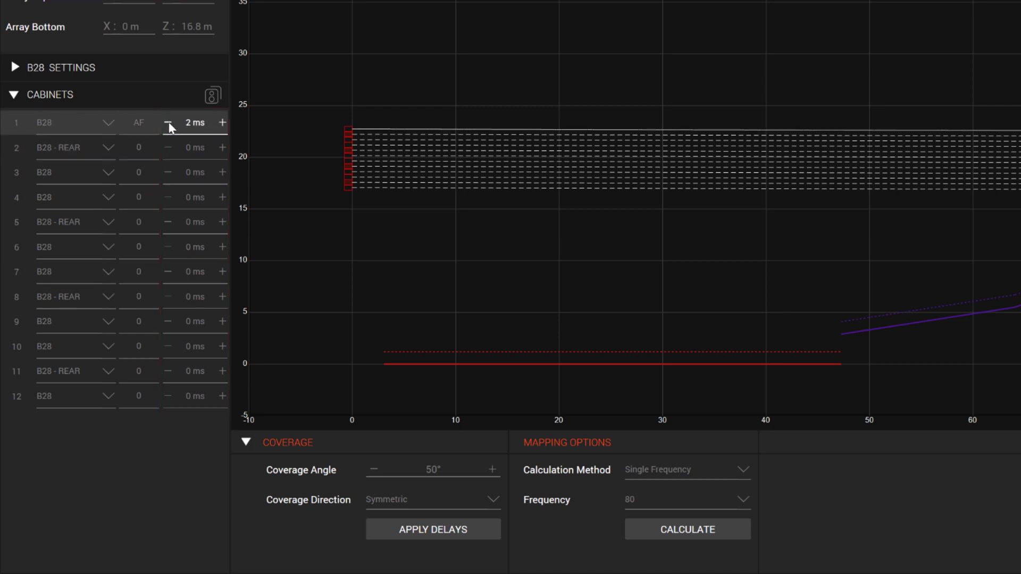
click(168, 123)
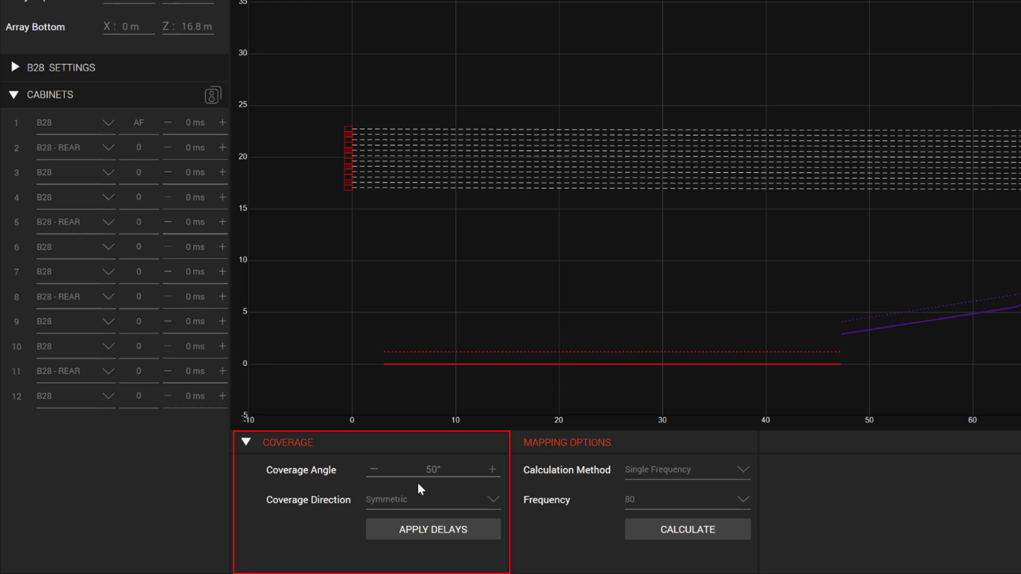
click(422, 500)
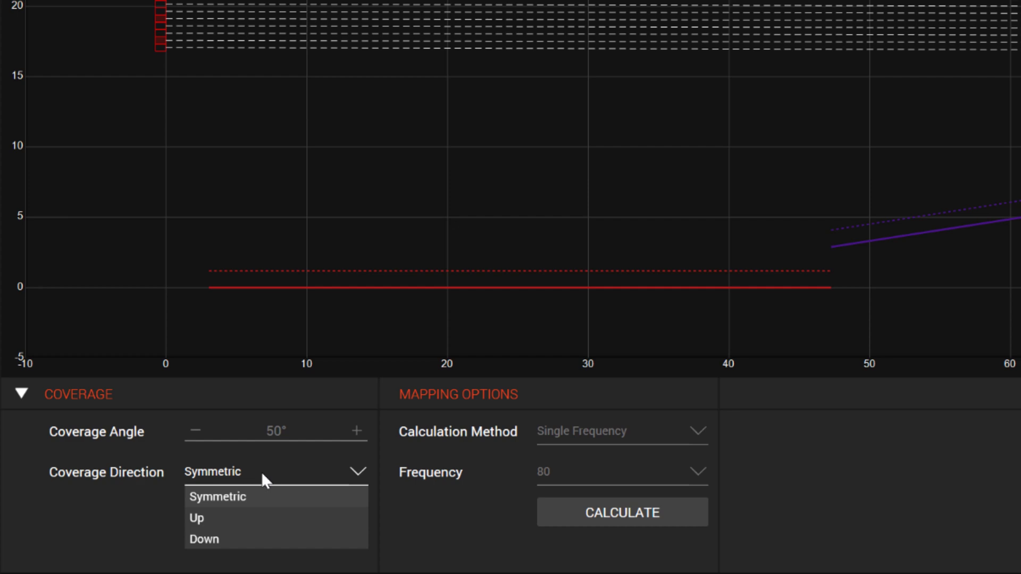
click(435, 508)
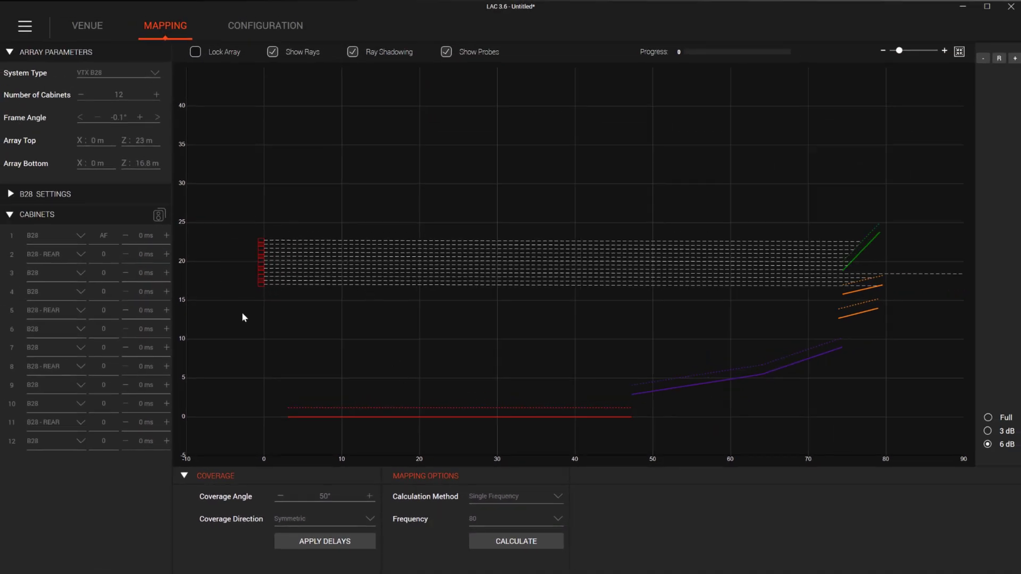
Calculate the undelayed B28 array's 80 Hz map, viewing it in 3 dB then 6 dB bands.
click(522, 547)
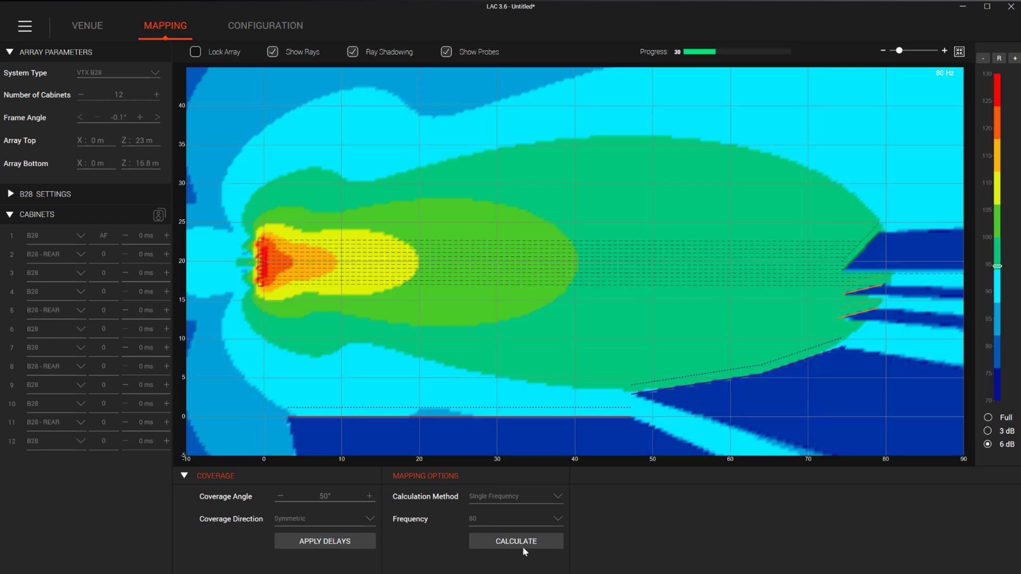
click(988, 431)
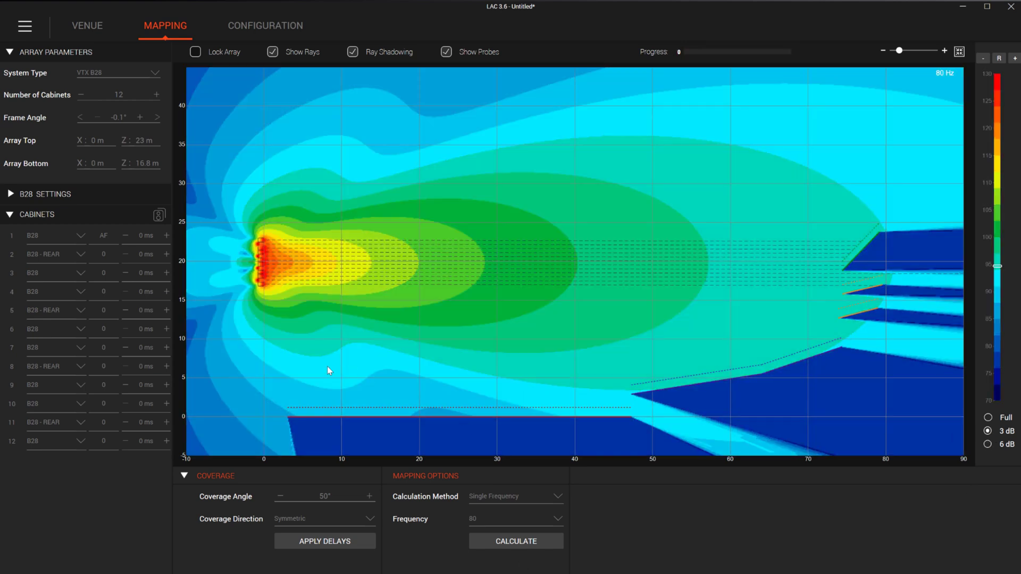
click(987, 444)
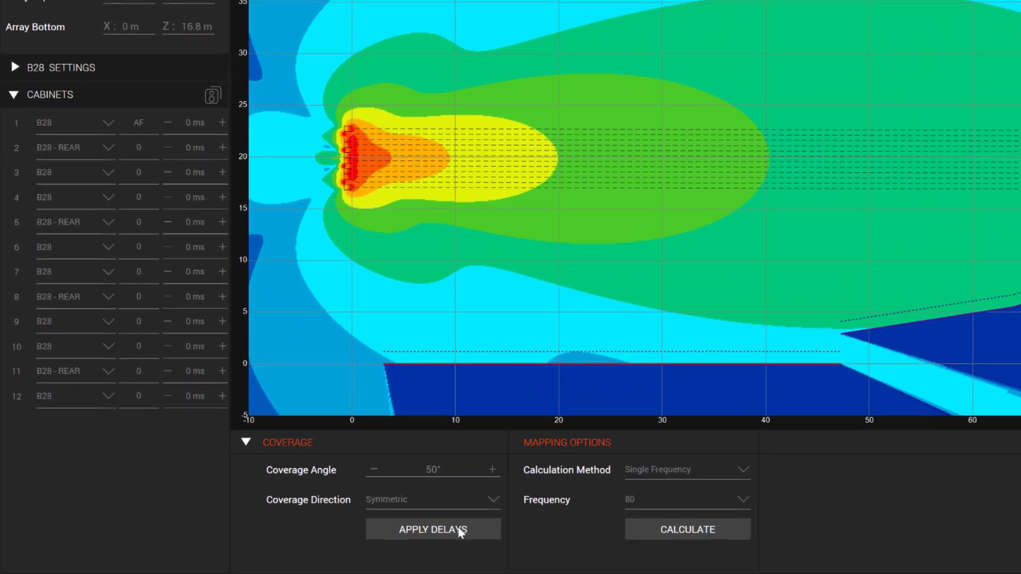
Apply delays for 50° then 55° symmetric coverage, recalculating the map in 3 dB bands.
click(458, 532)
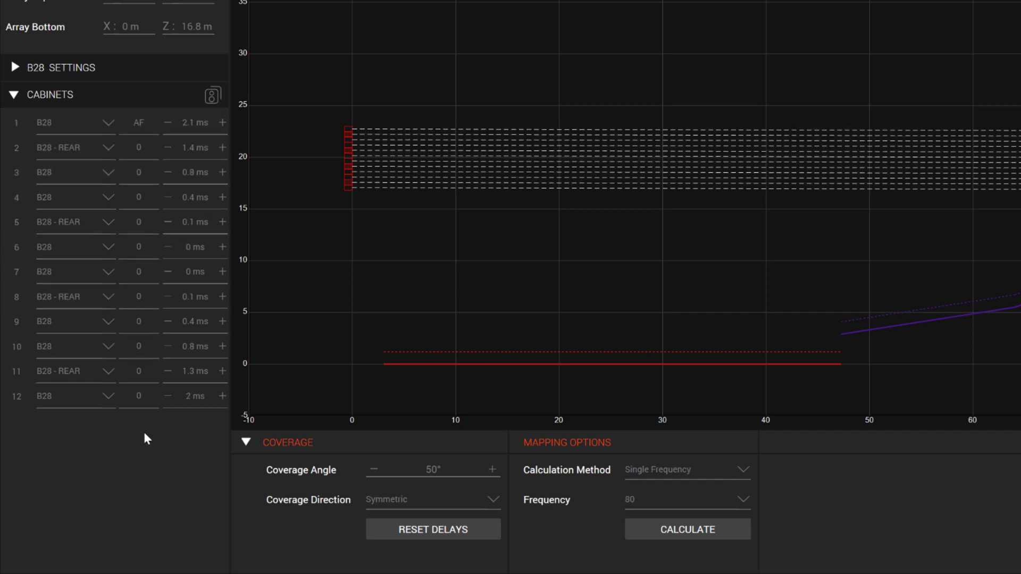
click(634, 537)
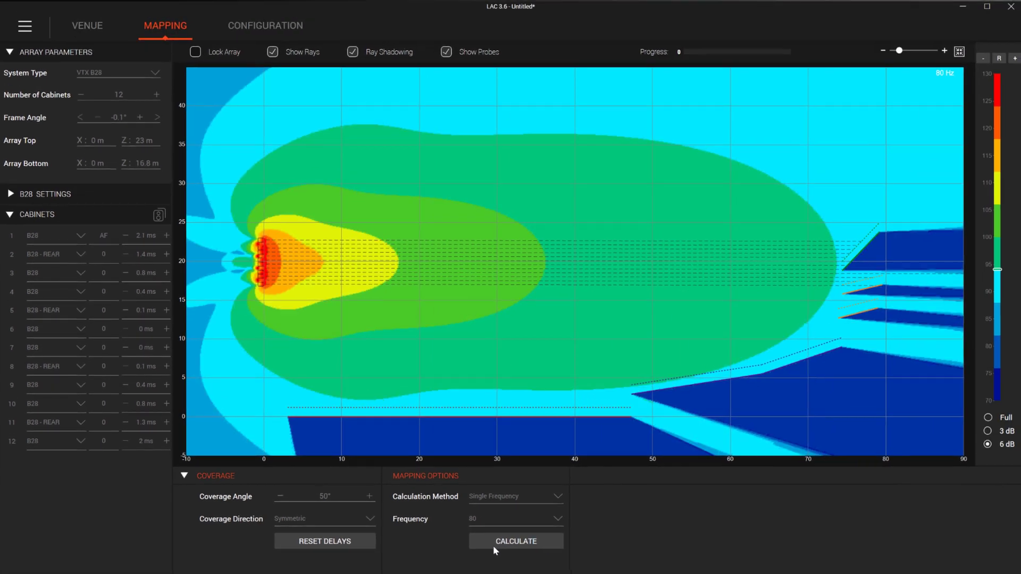
click(324, 496)
text(55)
key(Return)
click(351, 539)
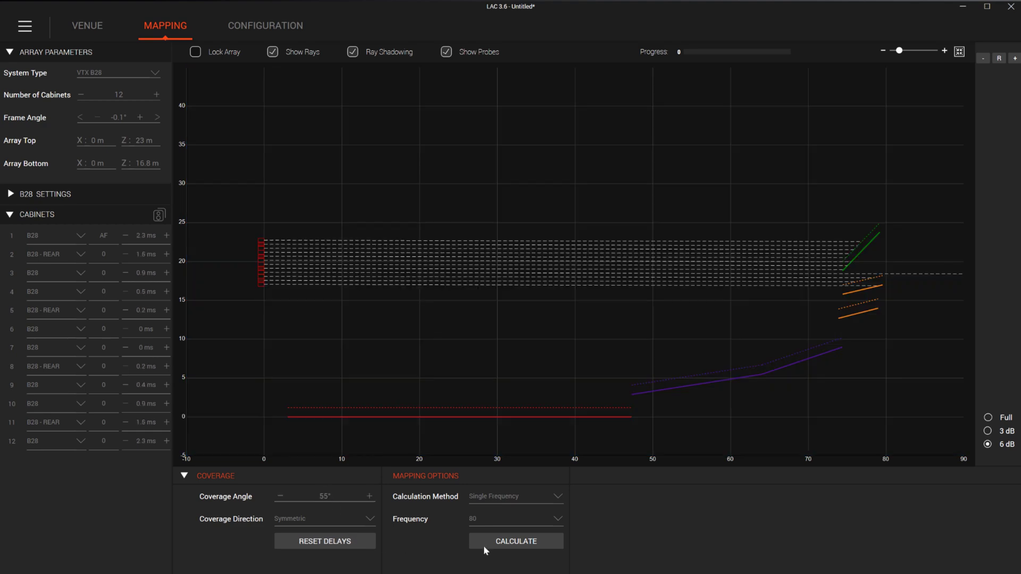
click(484, 546)
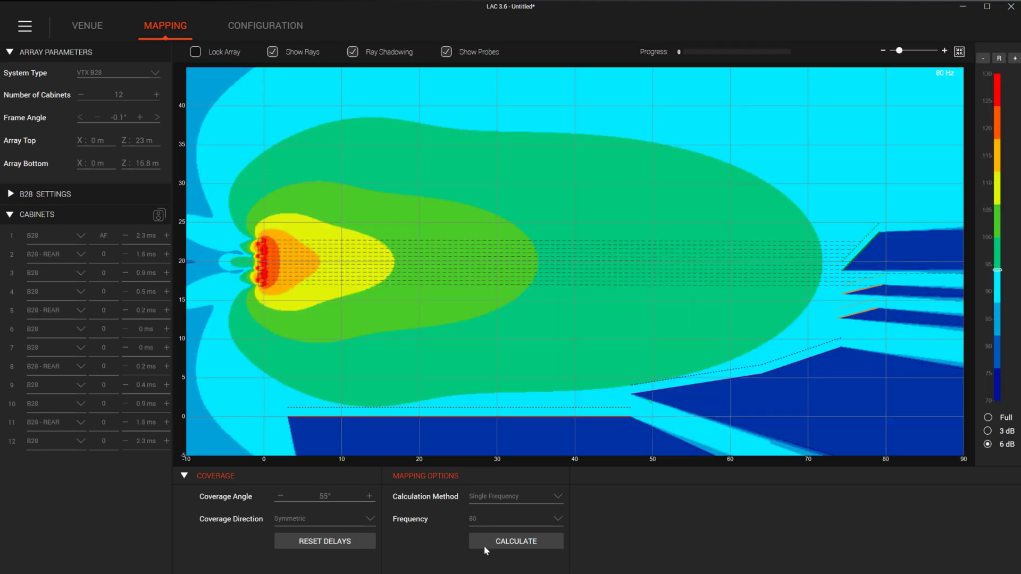
click(988, 431)
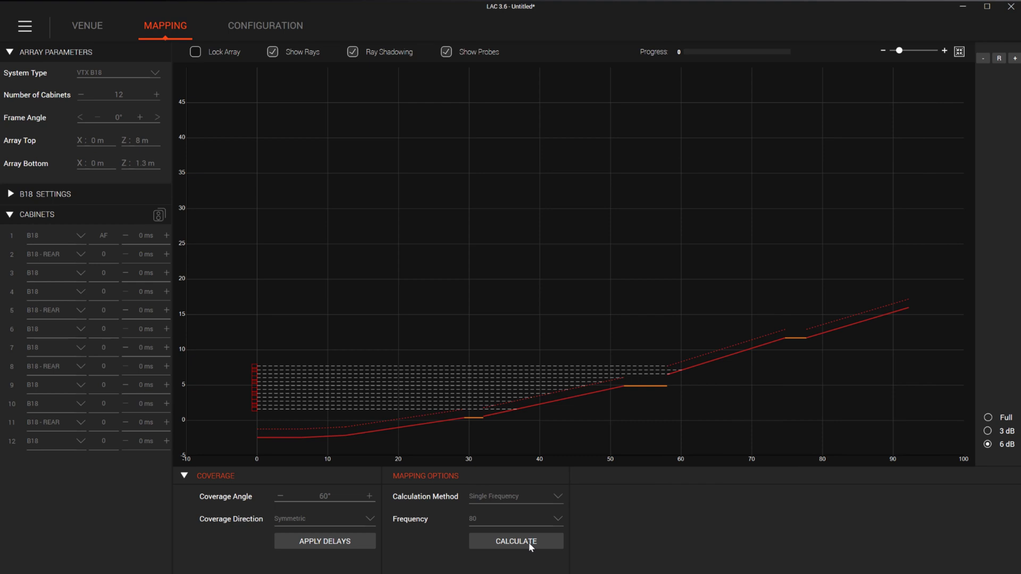
Calculate the 80 Hz SPL map for the undelayed 12-box VTX B18 array.
click(529, 542)
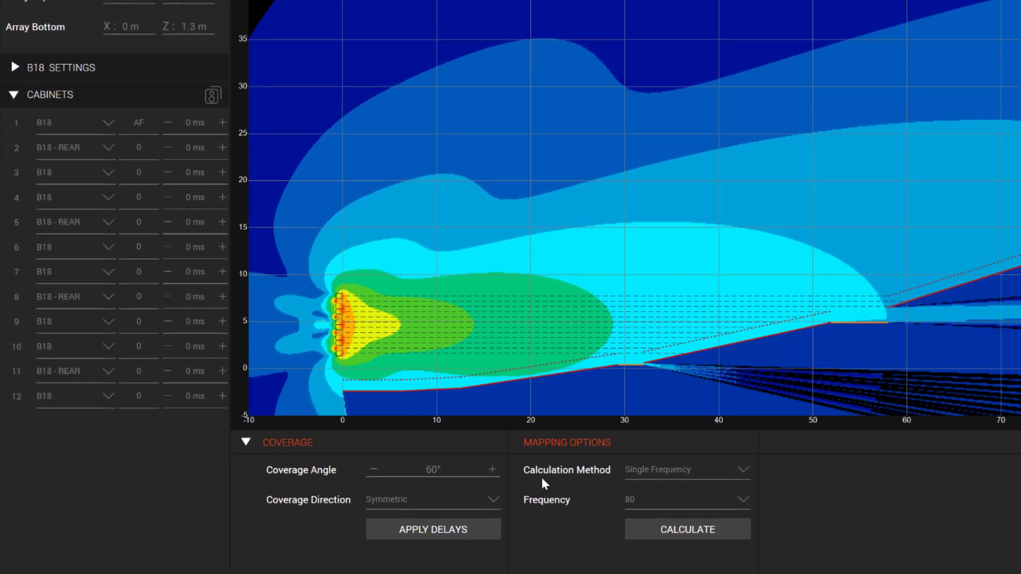
Steer the B18 coverage Up at 25°, apply the delays, and compare 3 dB and 6 dB bands.
click(483, 501)
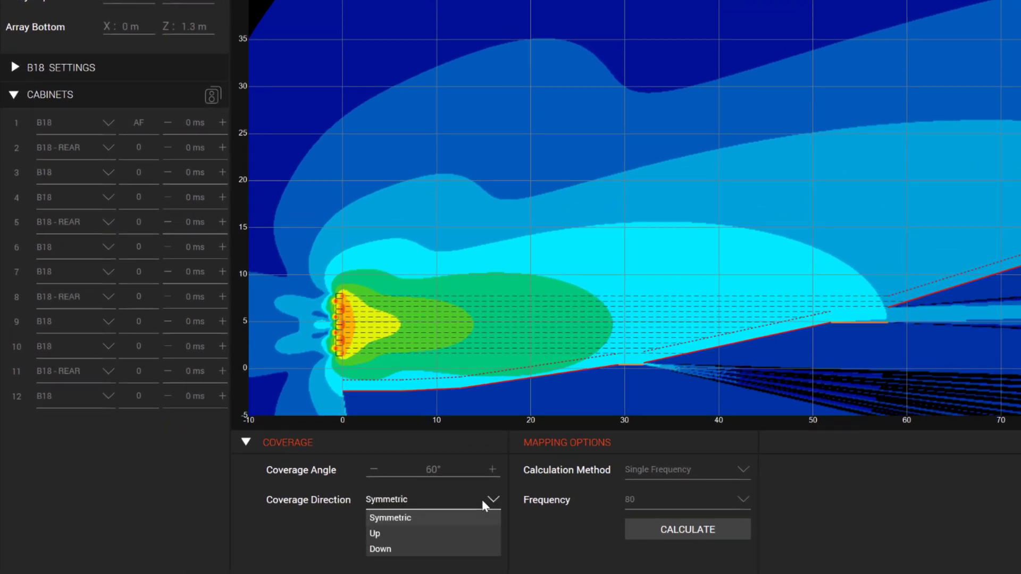
click(381, 534)
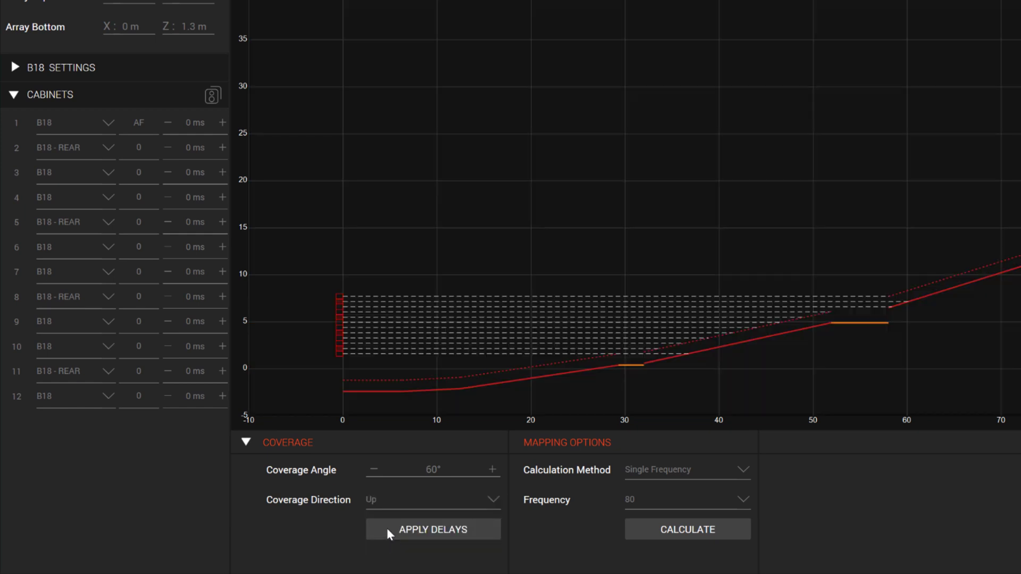
double_click(436, 466)
text(25)
key(Return)
click(490, 530)
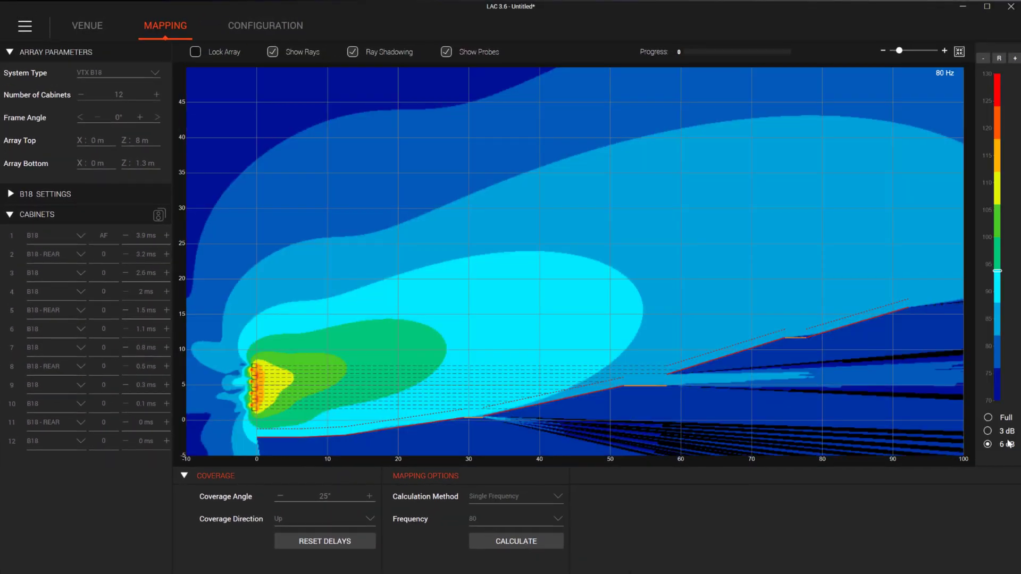
click(987, 431)
click(987, 444)
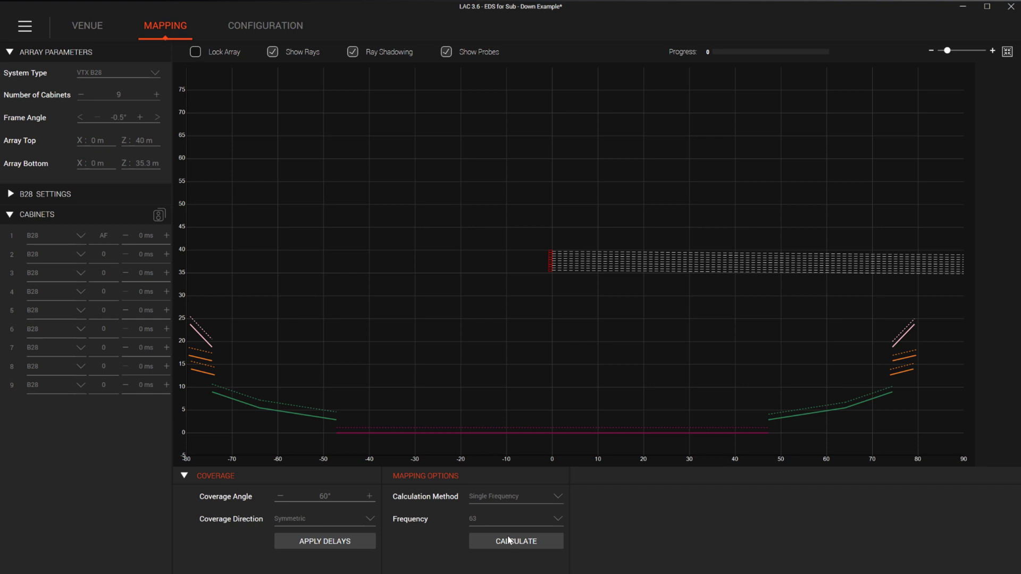
Calculate the nine-box B28 array's map at 63 Hz, then recalculate it at 80 Hz.
click(507, 540)
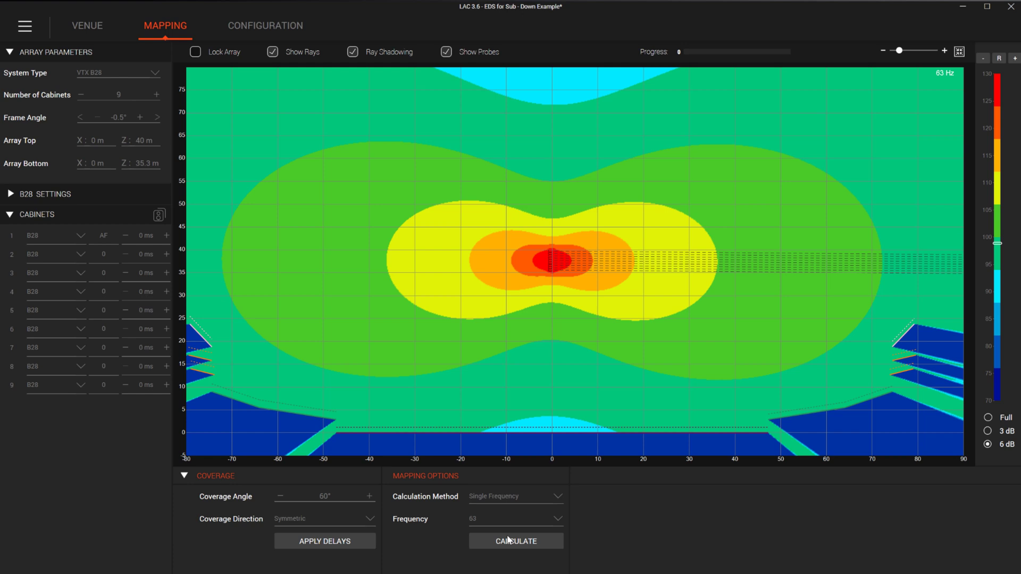
click(527, 515)
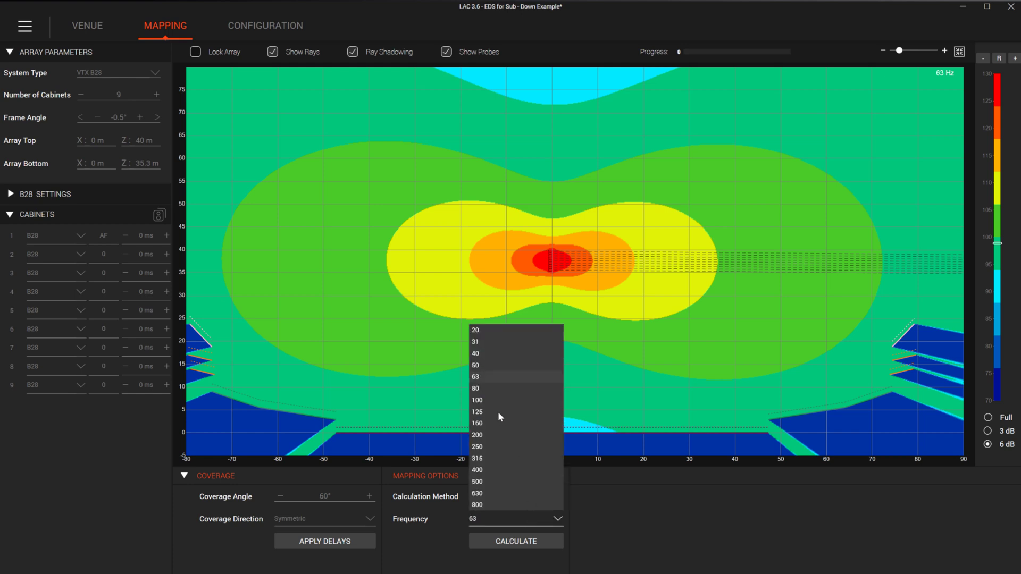
click(486, 388)
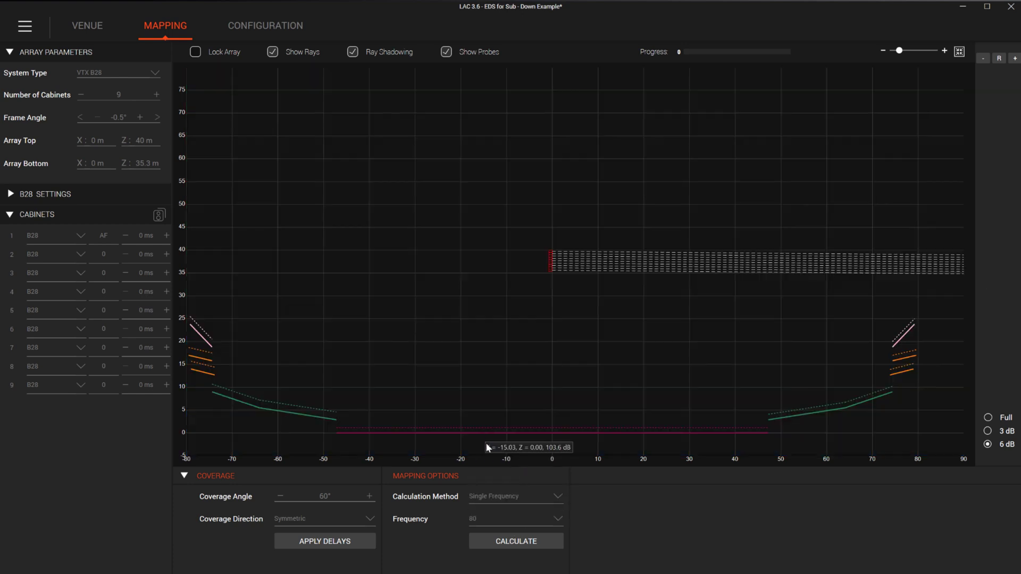
click(493, 542)
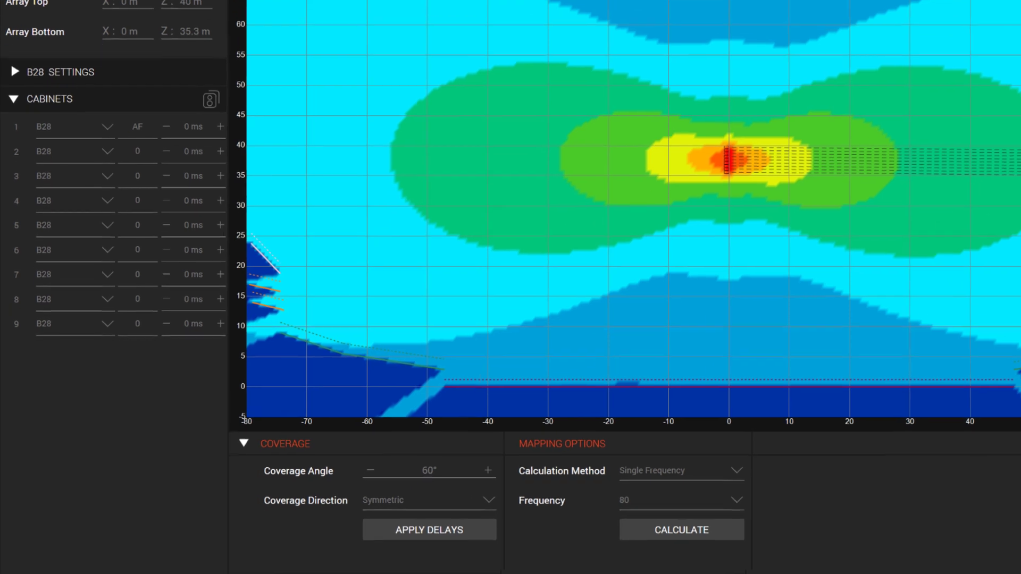
Steer the subwoofer array's coverage downward, compute its delays, and calculate the 80 Hz map.
click(395, 503)
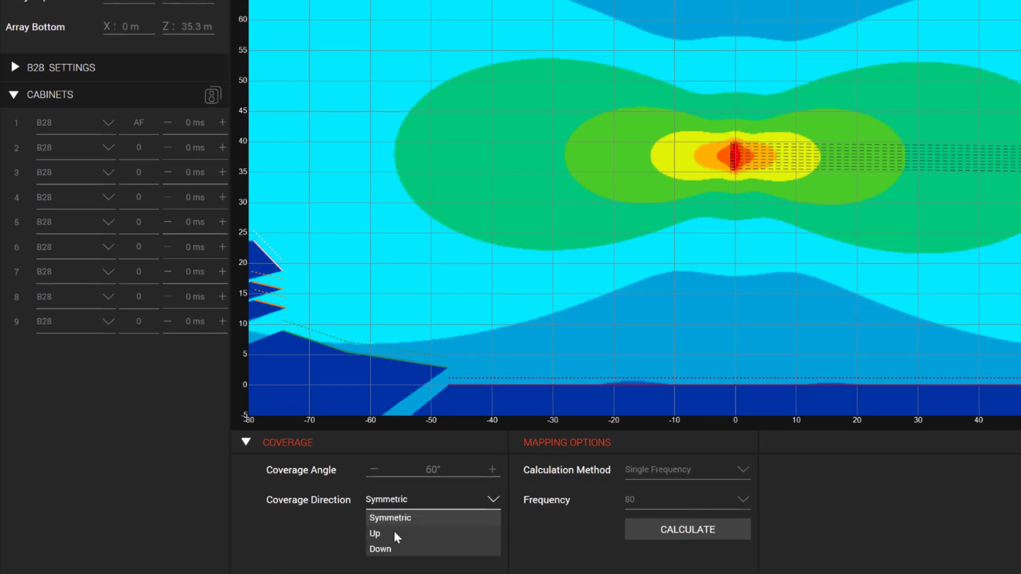
click(386, 550)
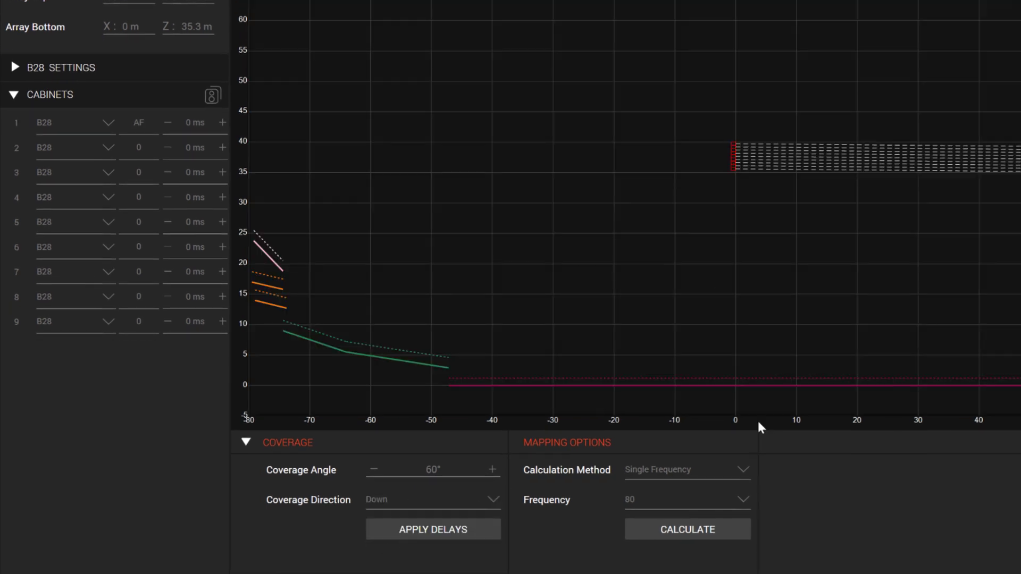
click(454, 531)
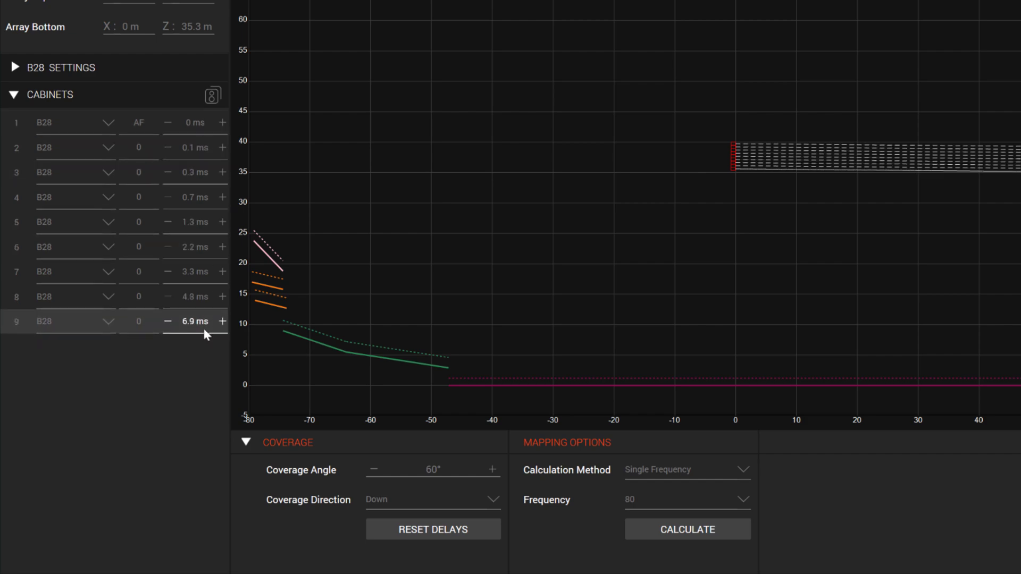
click(691, 530)
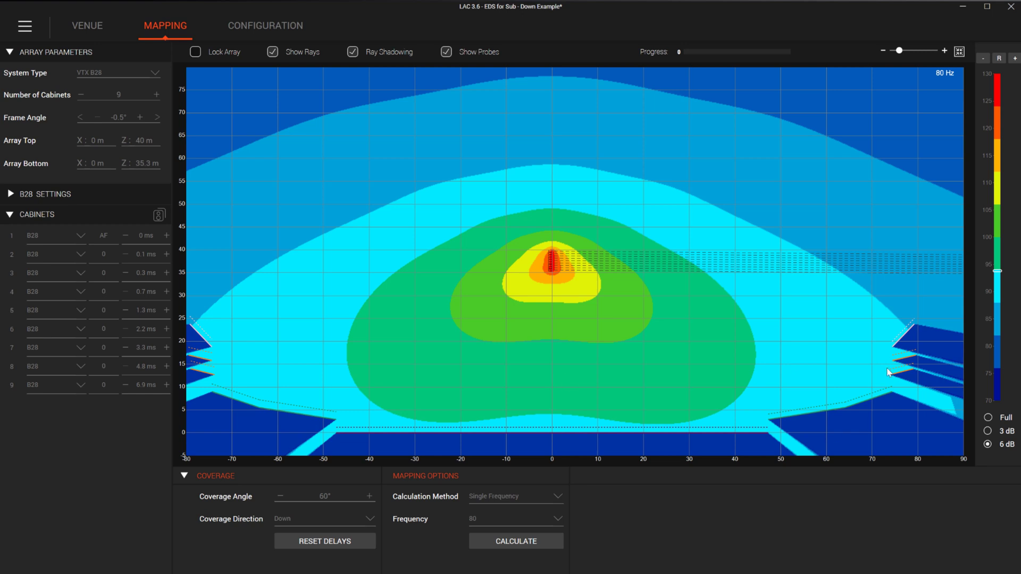
Apply a 50° coverage angle to the delays and recalculate the map at 63 Hz.
double_click(325, 496)
text(50)
click(320, 542)
click(501, 546)
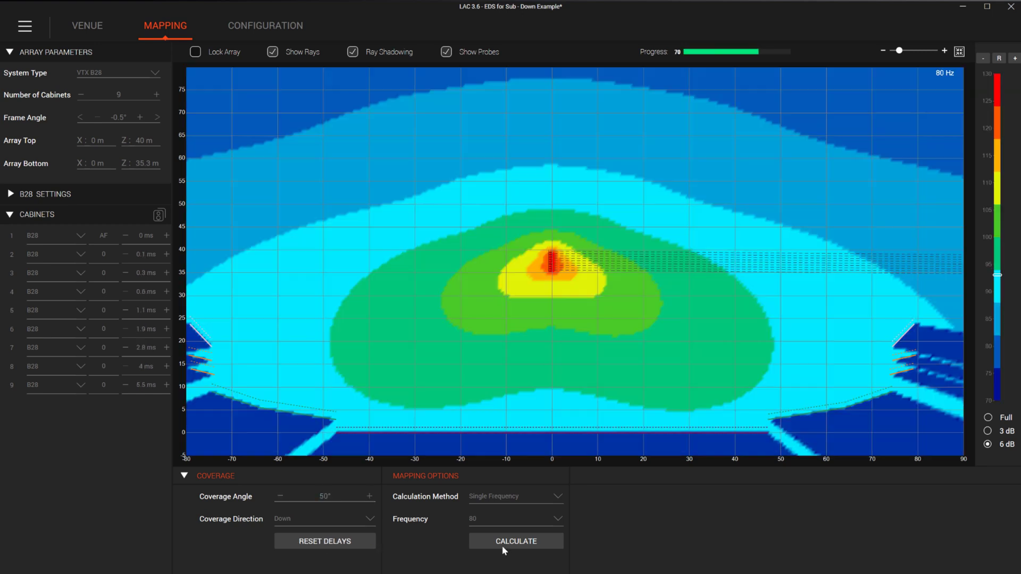
click(498, 521)
click(480, 382)
click(507, 542)
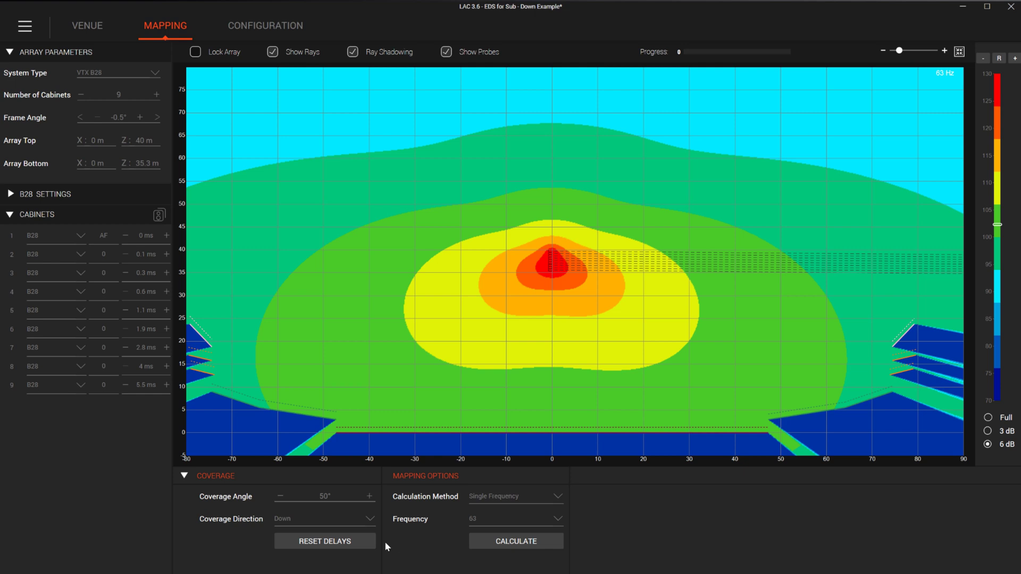
Compare the 63 Hz map with delays reset and reapplied, then collapse the coverage panel.
click(362, 541)
click(543, 544)
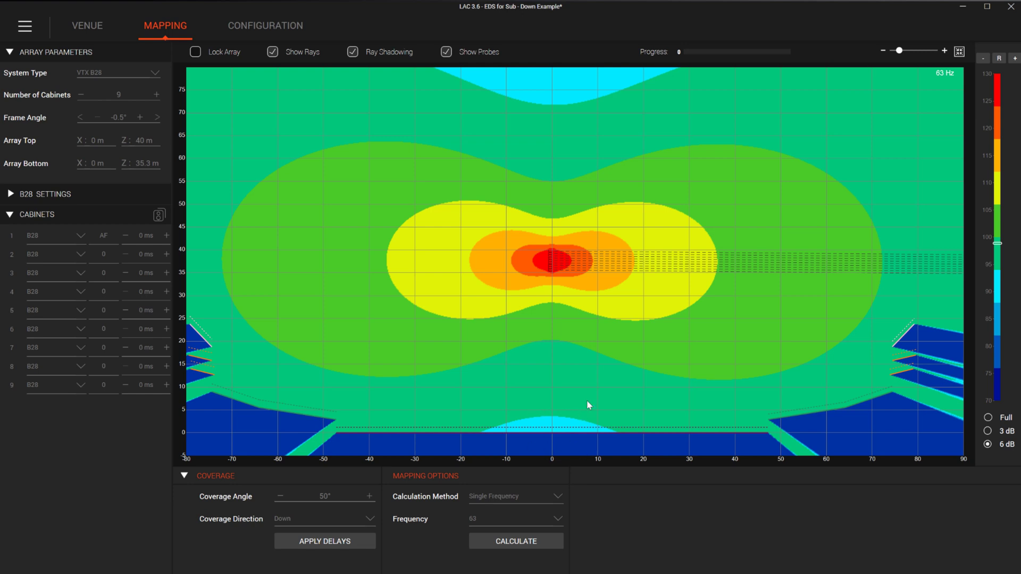
click(349, 540)
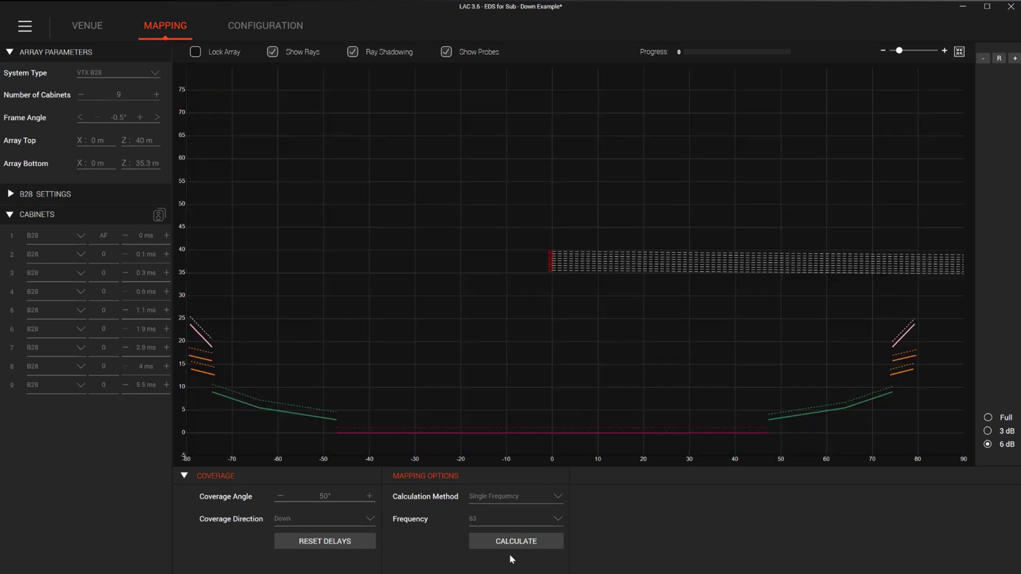
click(555, 545)
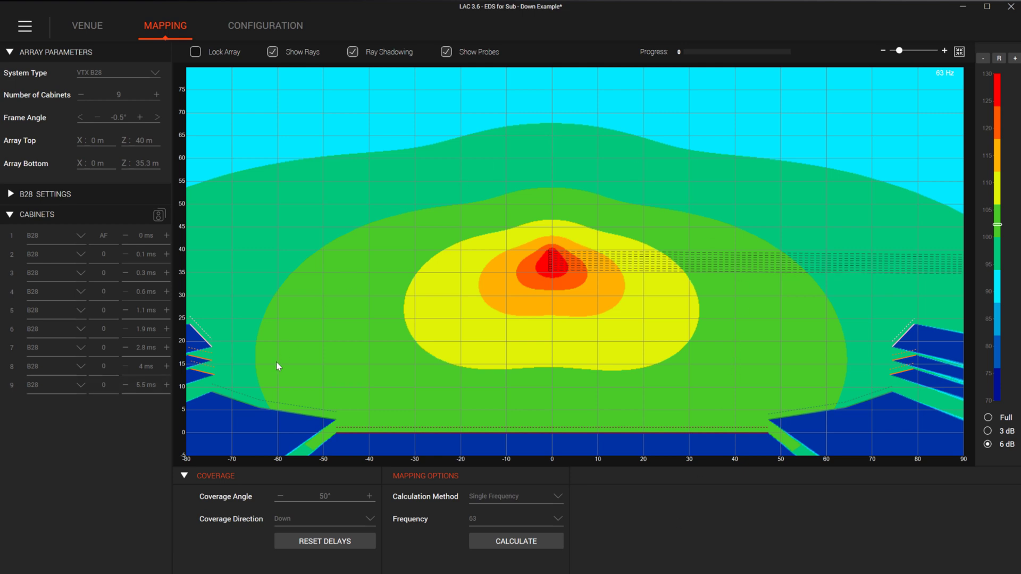
click(183, 476)
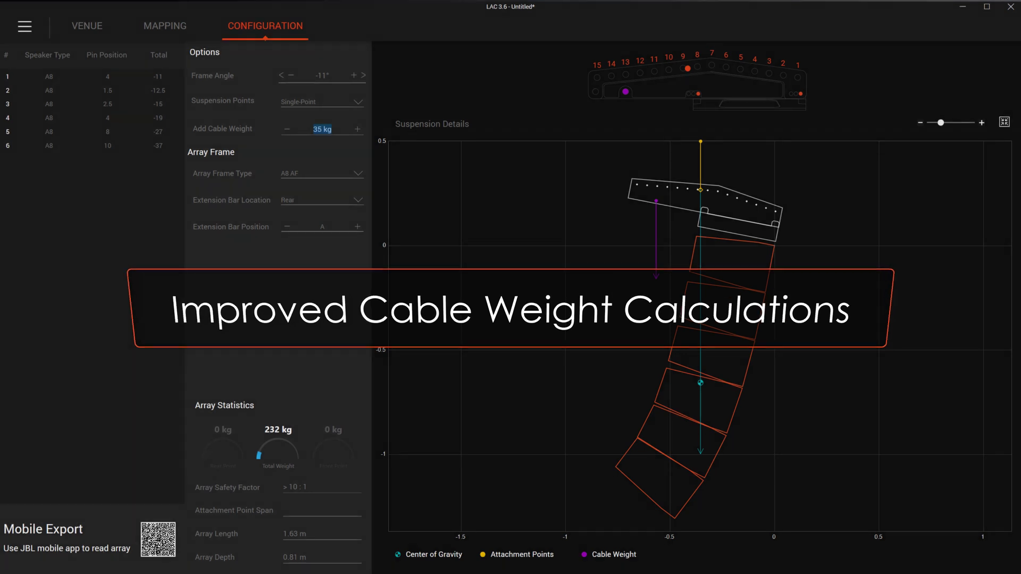
Confirm the 35 kg cable weight and raise the top ray until the frame angle reads -11°.
key(Return)
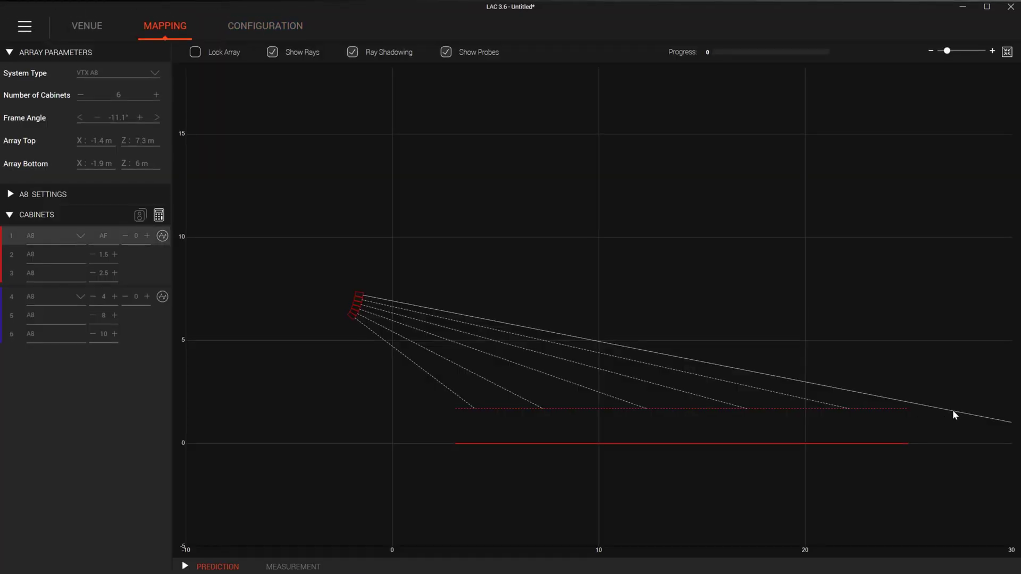
drag(949, 413, 956, 410)
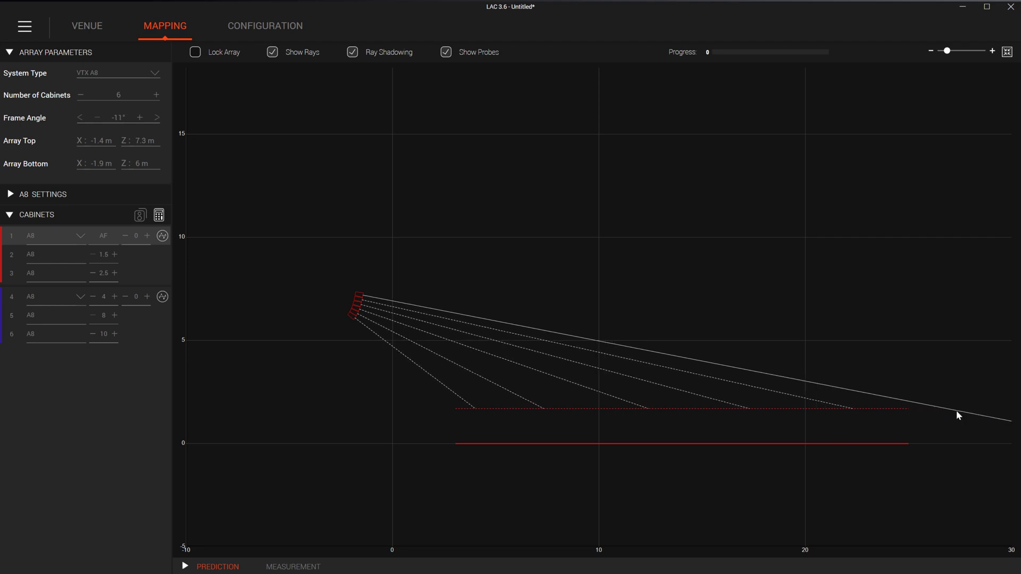
Set the added cable weight to 0, restore it to 35 kg, and move the extension bar to position B.
click(257, 26)
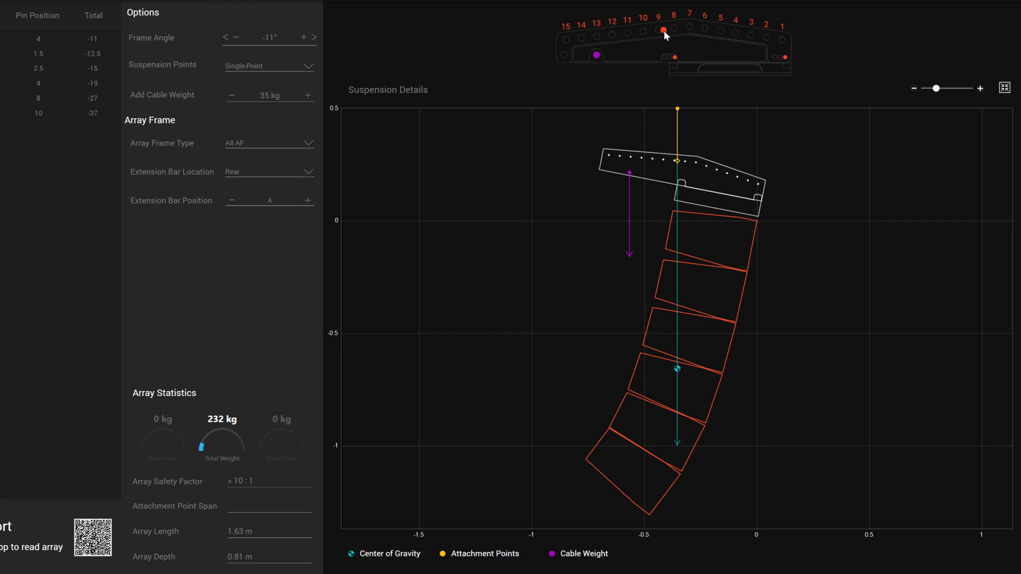
click(271, 95)
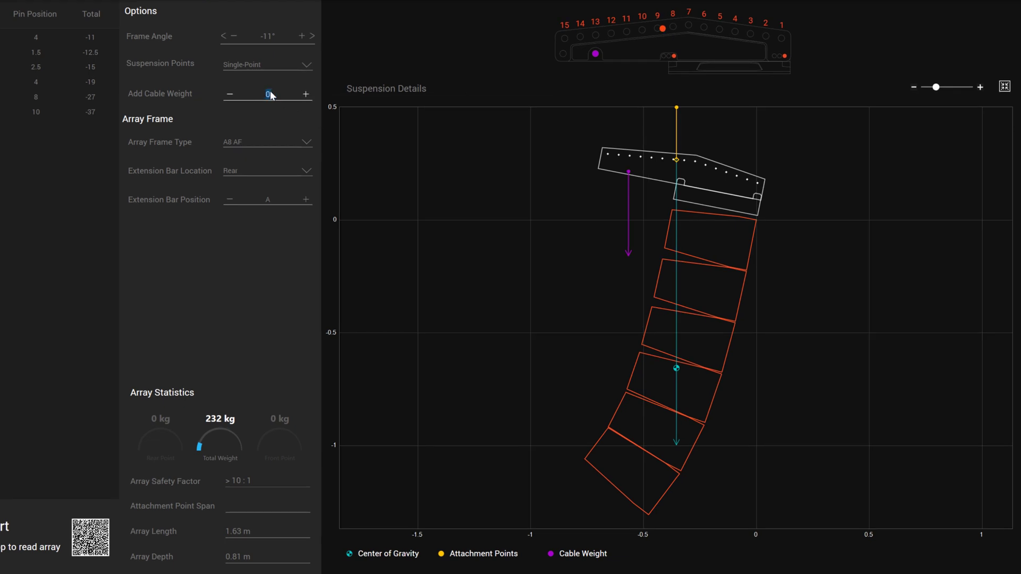
text(0)
key(Return)
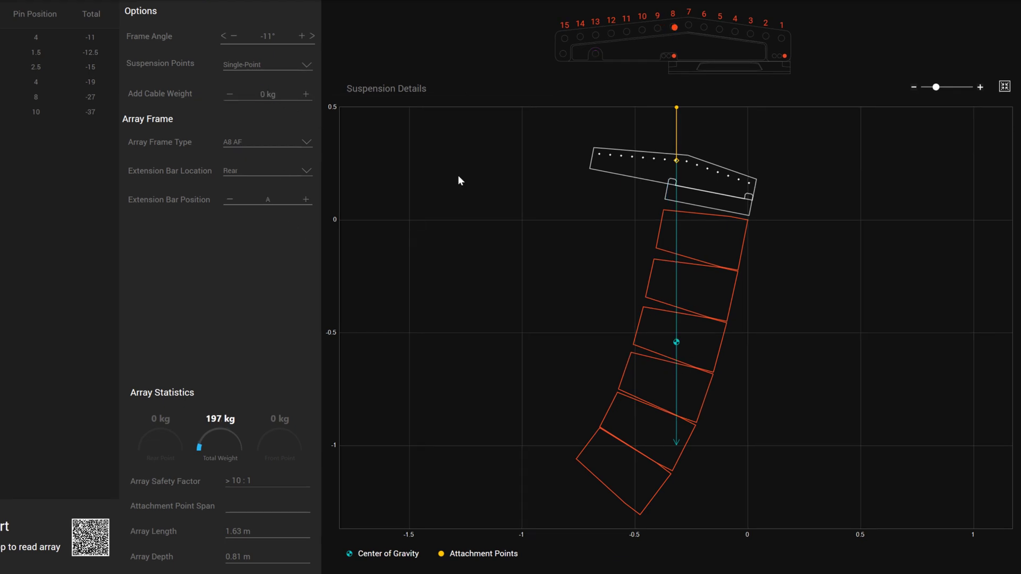
click(265, 95)
text(2)
key(Return)
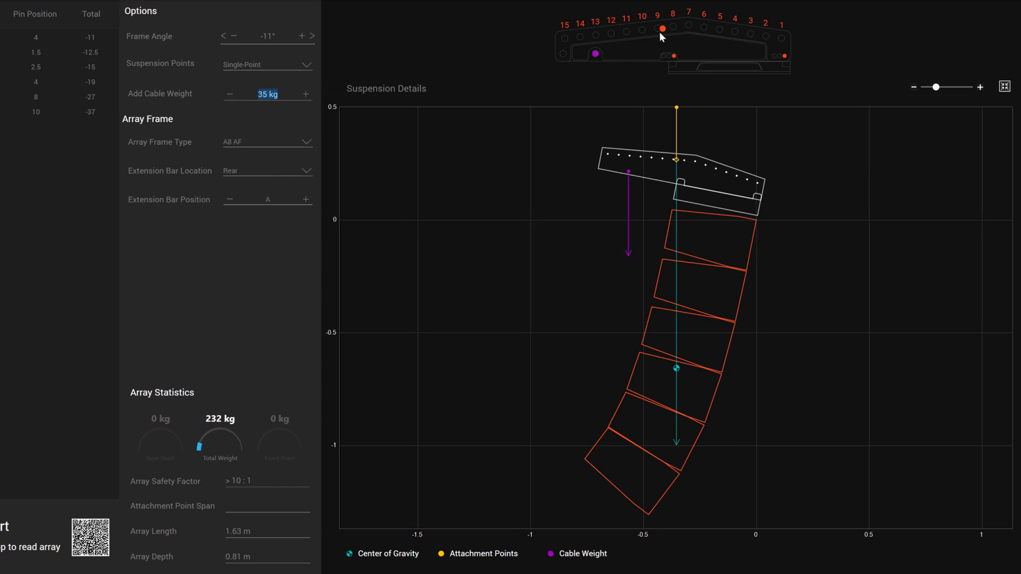
click(307, 200)
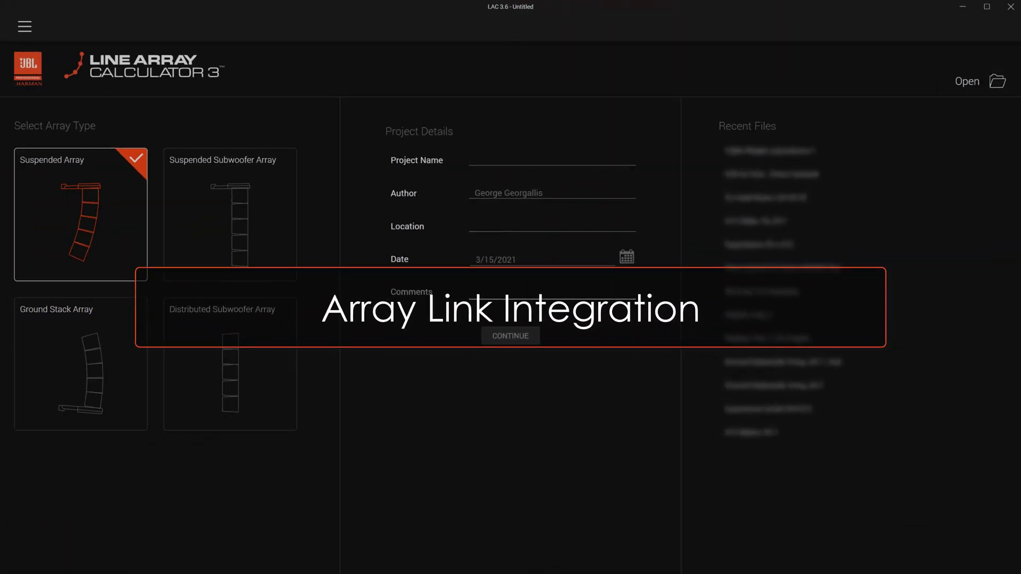
Accept the Application Options with the project-name file naming and automatic date enabled.
click(29, 33)
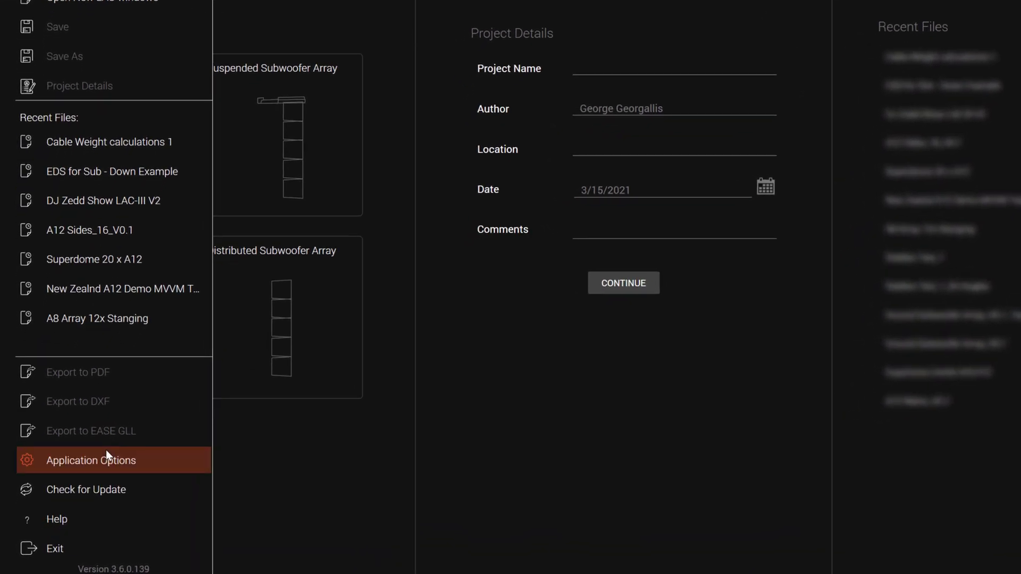
click(106, 450)
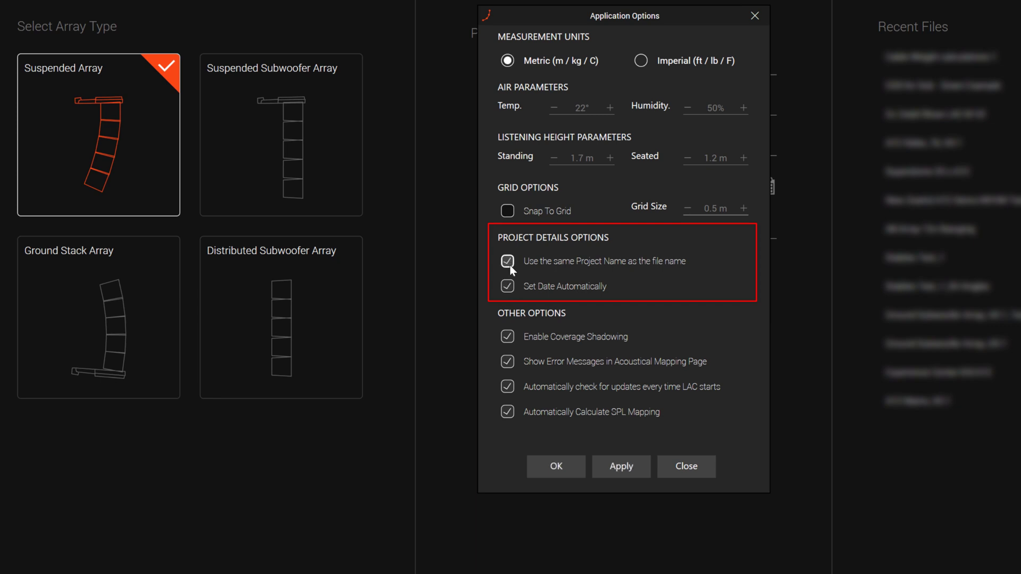
click(558, 468)
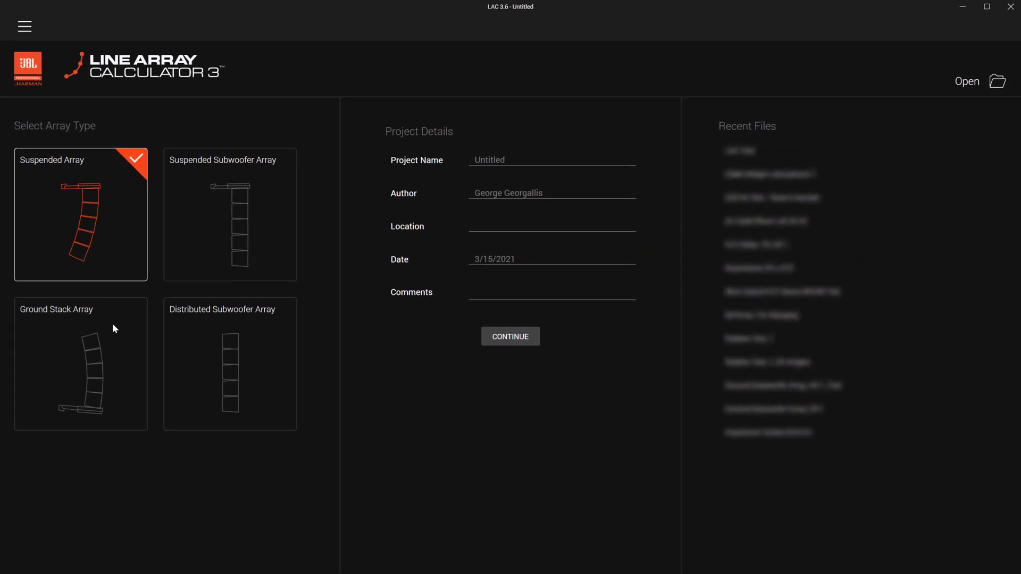
Start a new Ground Stack Array project and enlarge its Mobile Export QR code.
click(138, 278)
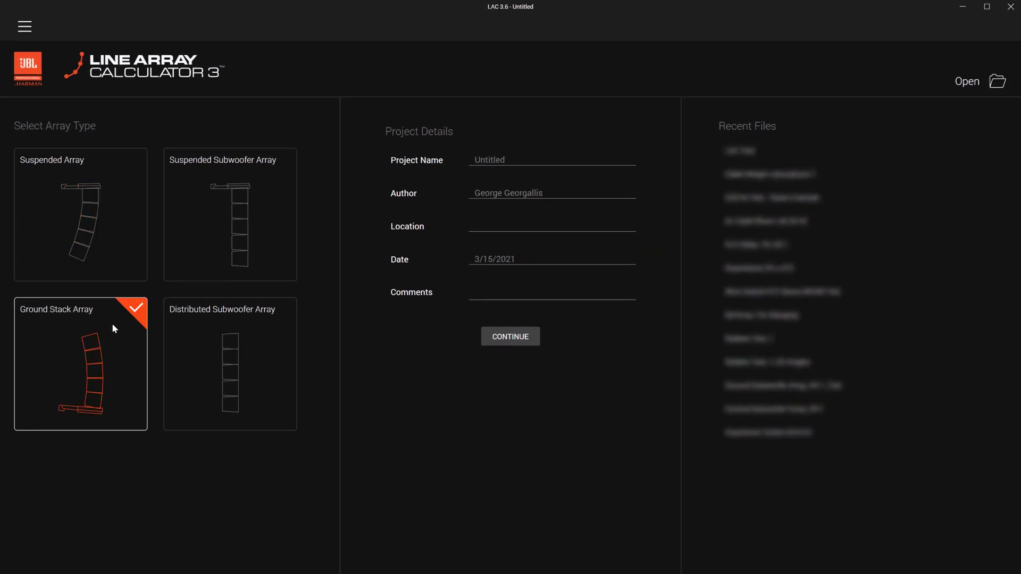
double_click(113, 329)
click(154, 27)
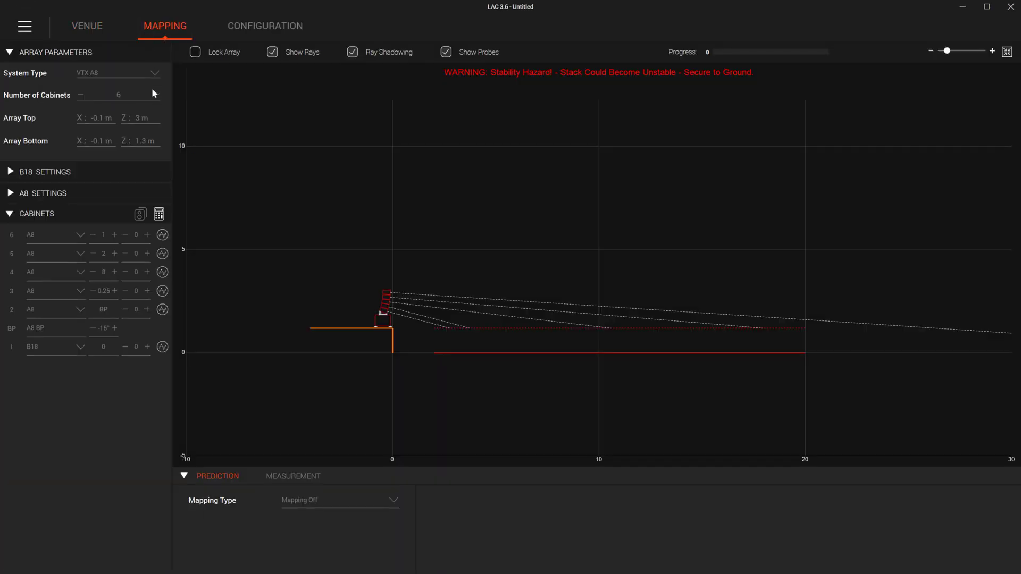
click(255, 30)
click(150, 549)
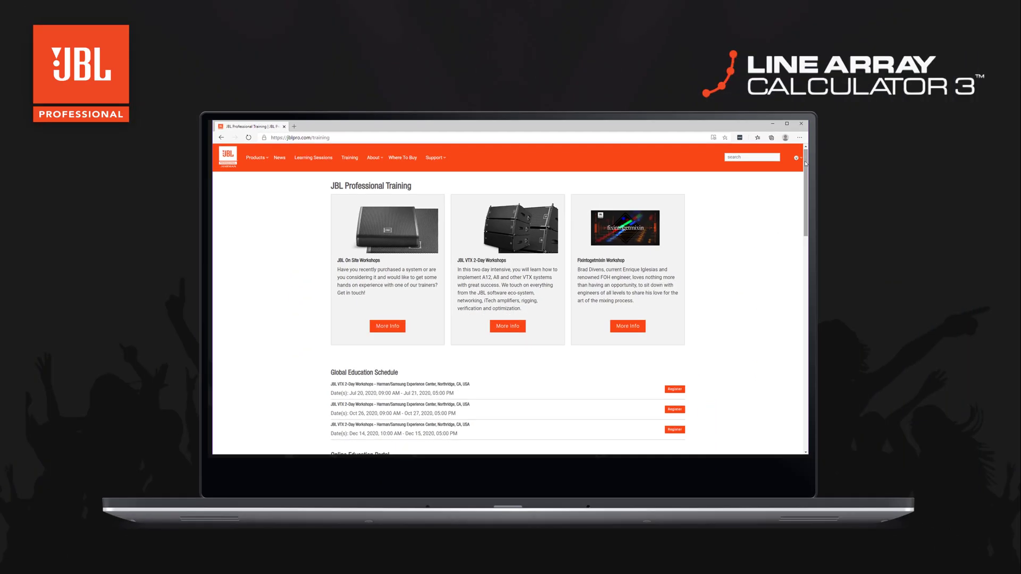
mouse_move(805, 161)
mouse_down()
mouse_move(806, 378)
mouse_move(806, 172)
mouse_up()
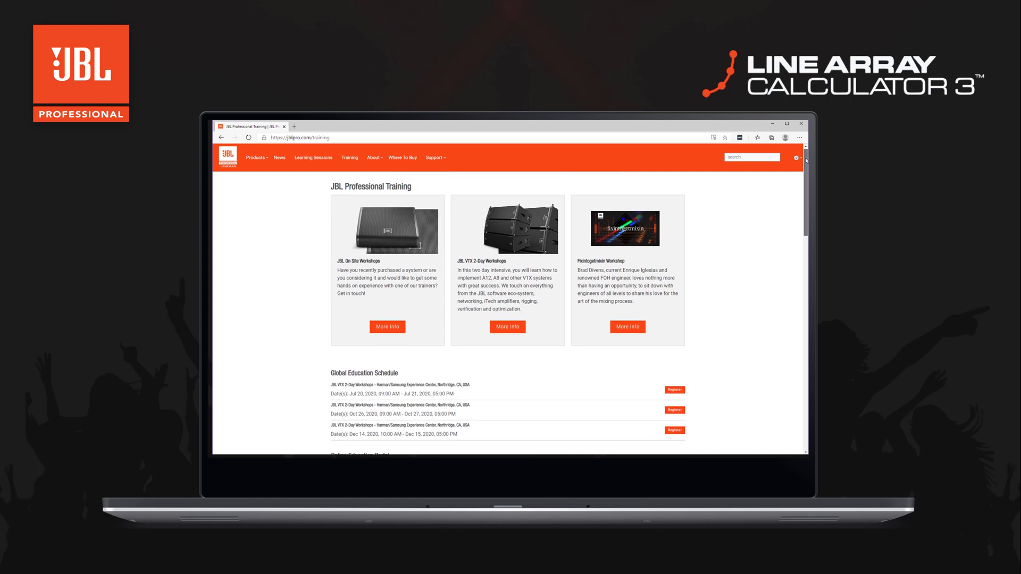